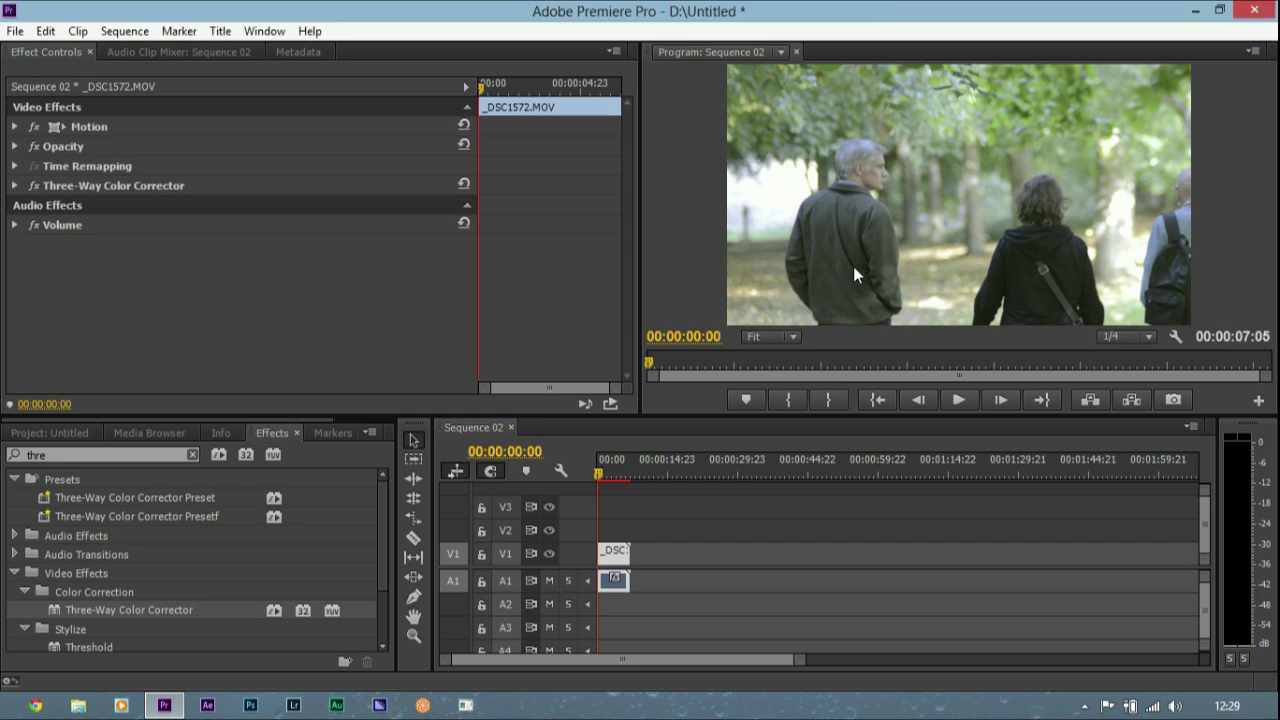
Step: Expand the Three-Way Color Corrector settings on the _DSC1572.MOV clip
left_click(15, 186)
Step: Preview a lowered white output level on a waveform Reference Monitor, then restore it and close the scope
left_click(264, 31)
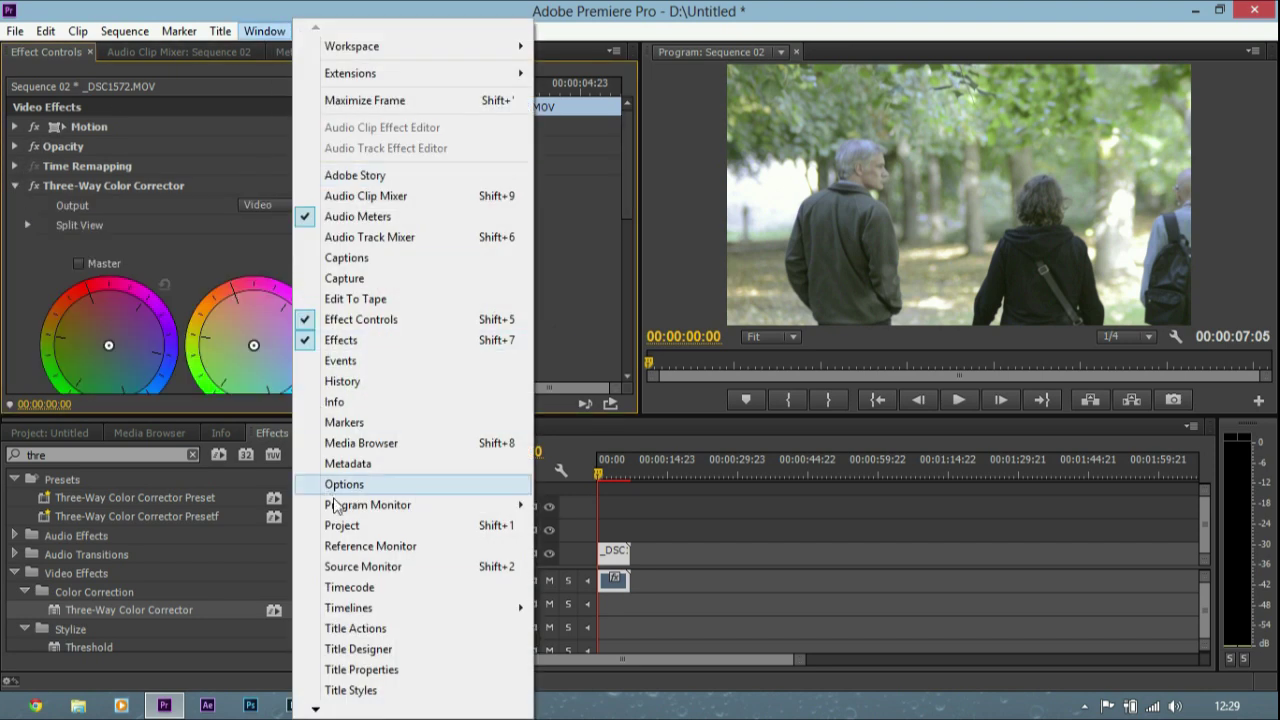
left_click(390, 548)
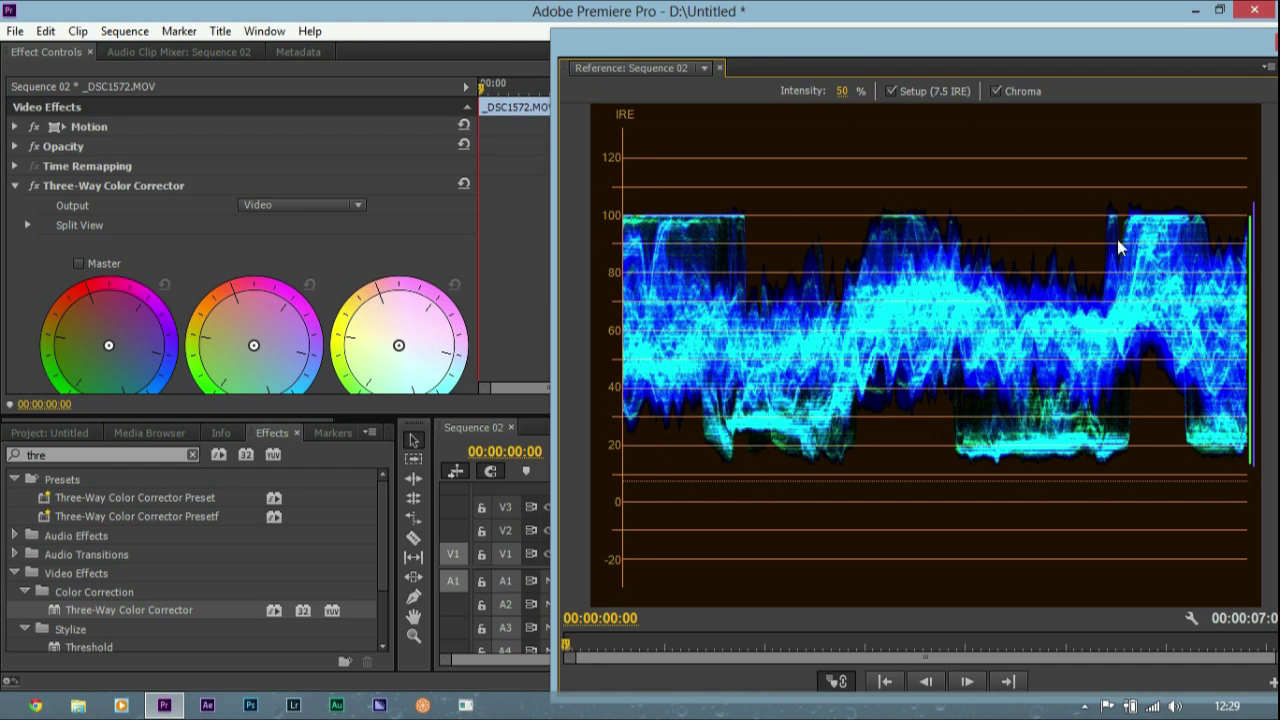
scroll(526, 302, "down", 5)
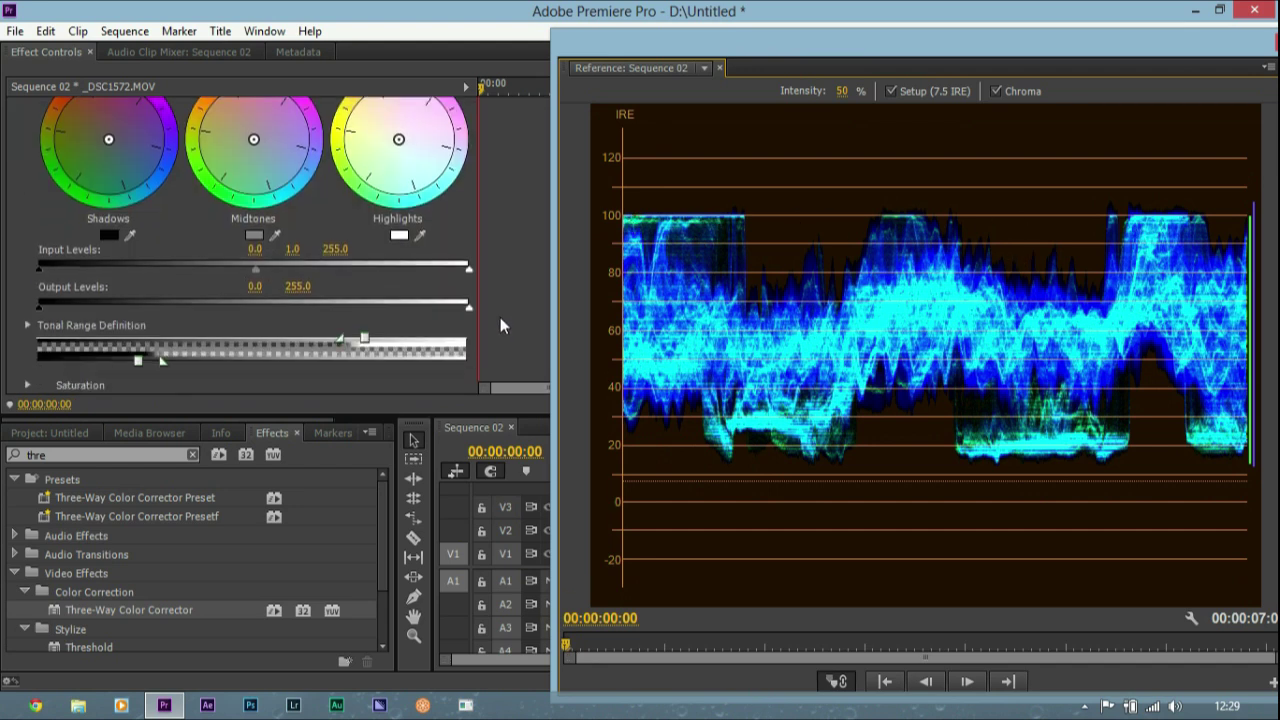
mouse_move(467, 305)
left_mouse_down()
mouse_move(425, 307)
mouse_move(468, 311)
left_mouse_up()
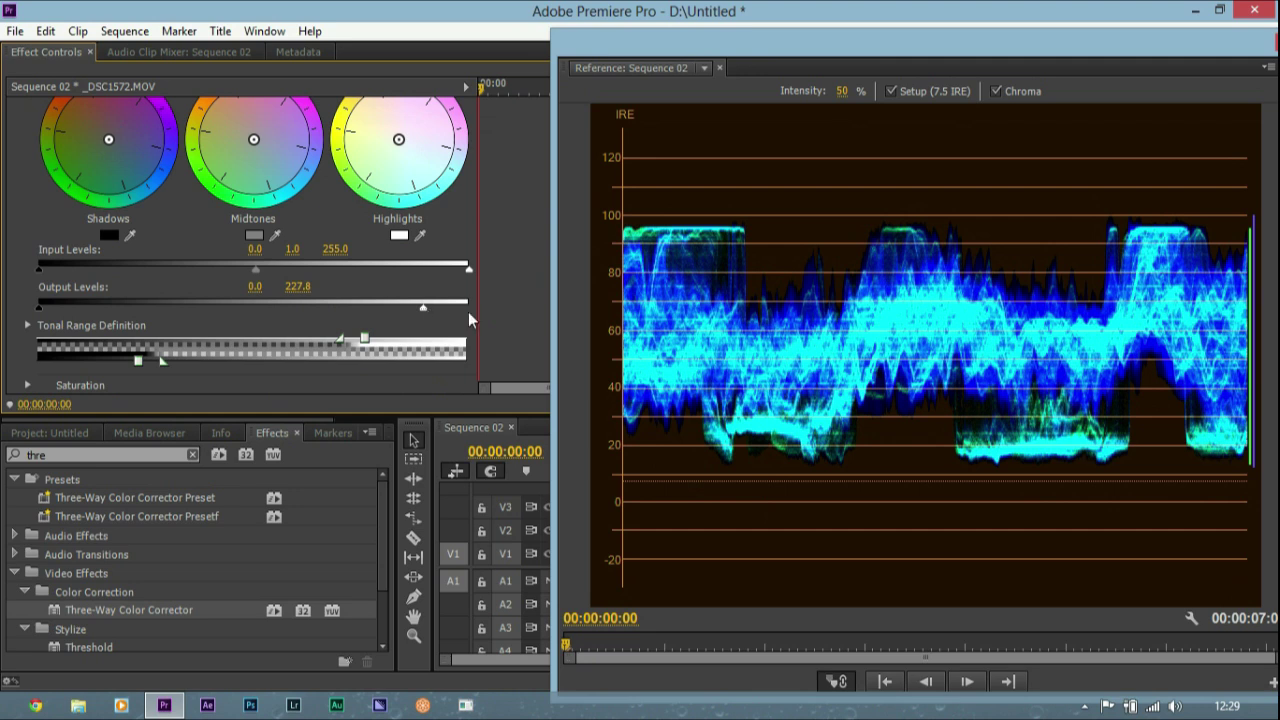
left_click(1277, 42)
Step: In 5DtoRGB, load _DSC1572 from the shoot's RAW folder and output Uncompressed 10 bit 4:2:2 (v210)
left_click(475, 705)
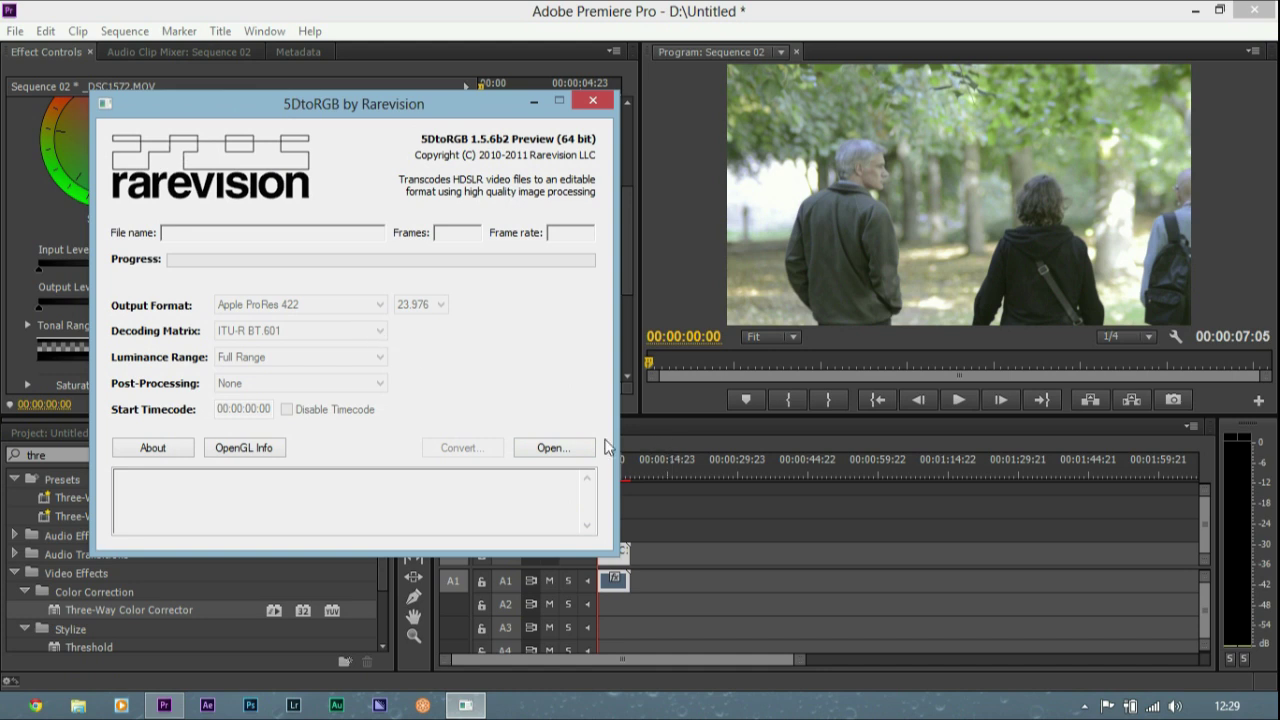
left_click(540, 448)
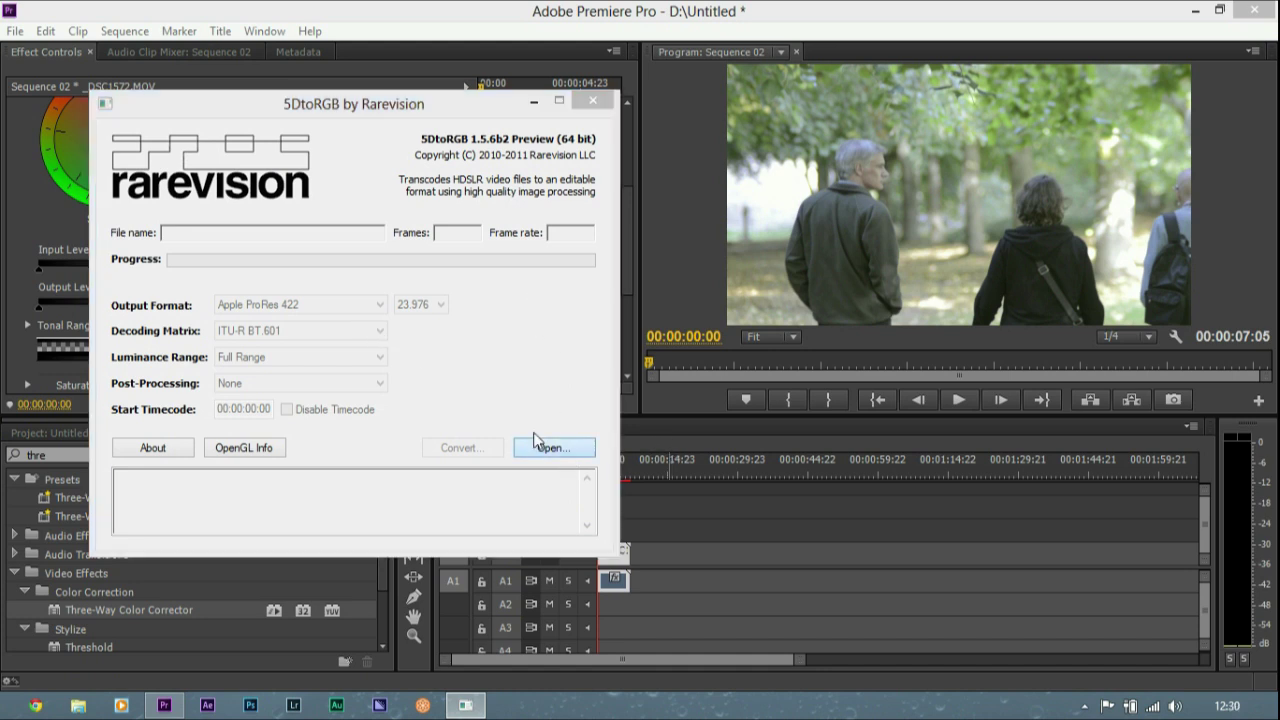
left_click(192, 389)
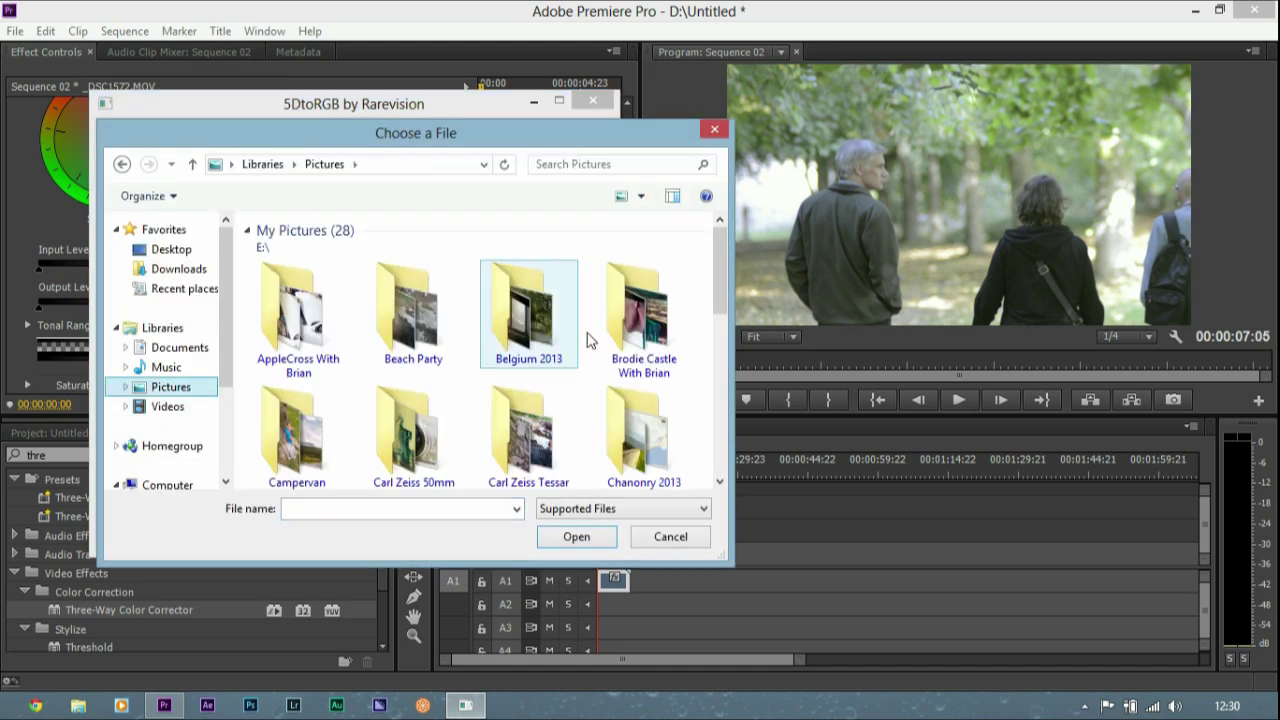
double_click(644, 300)
double_click(318, 285)
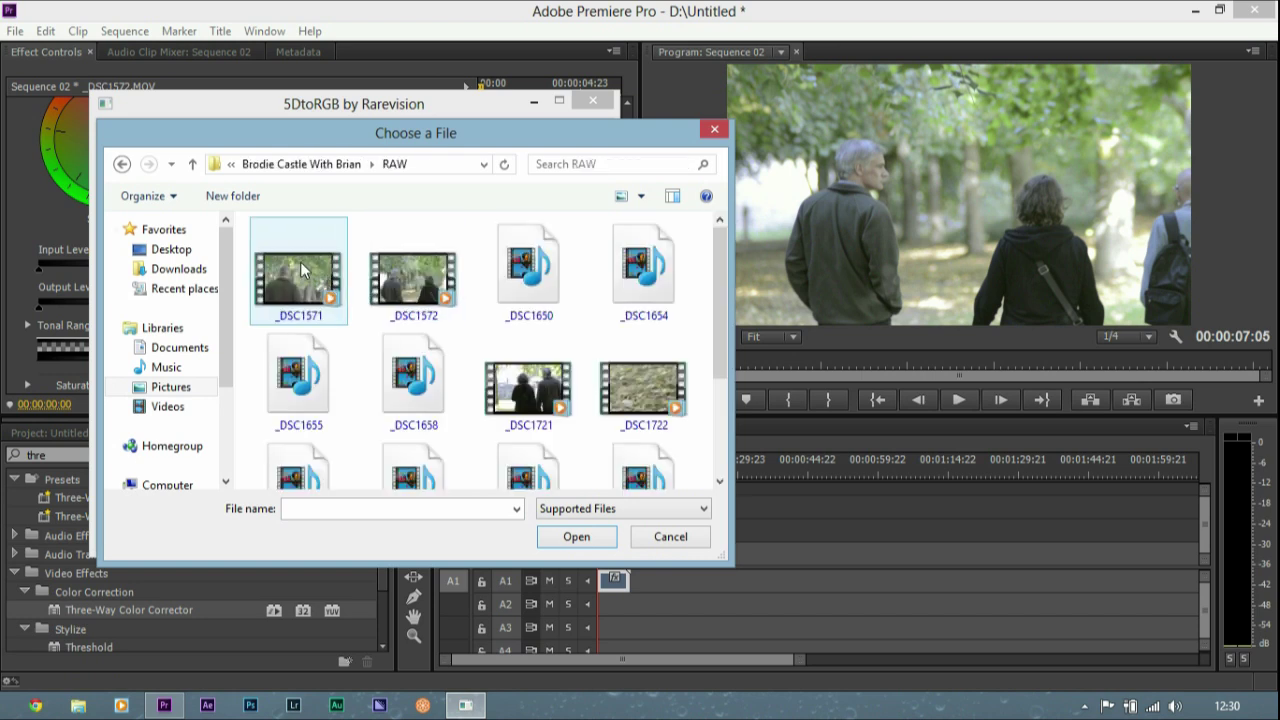
double_click(433, 271)
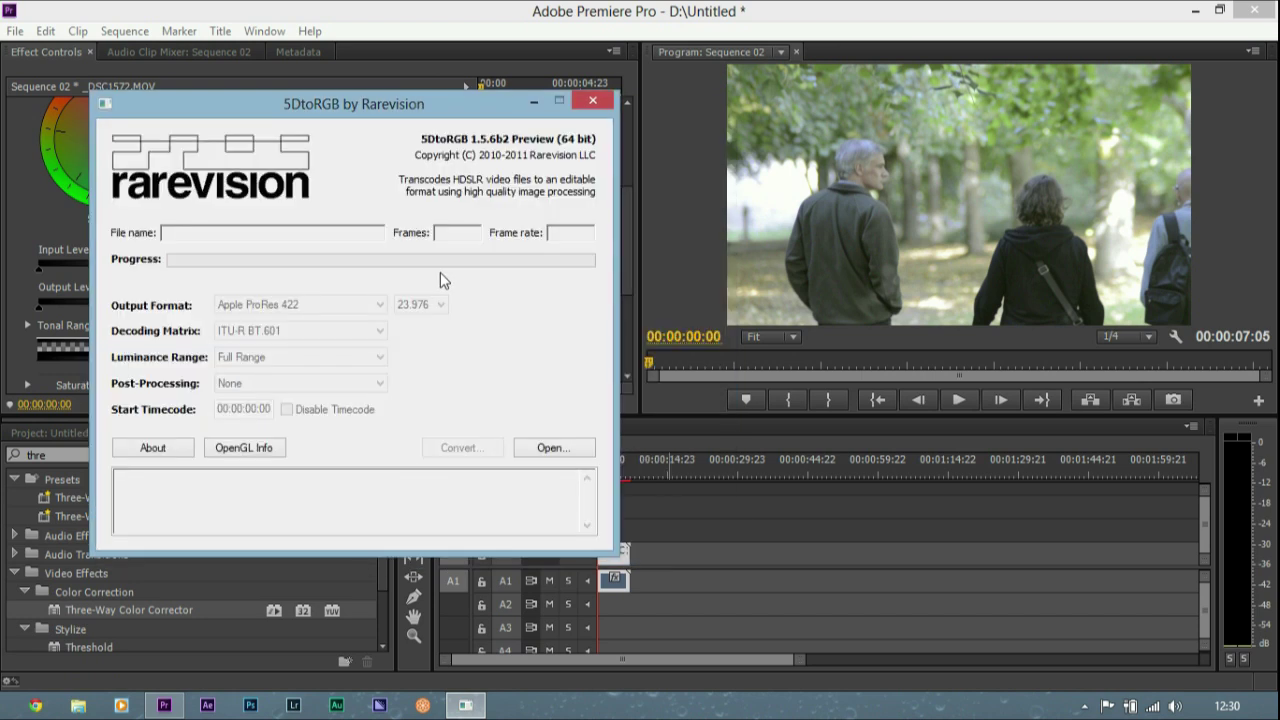
left_click(300, 304)
left_click(338, 288)
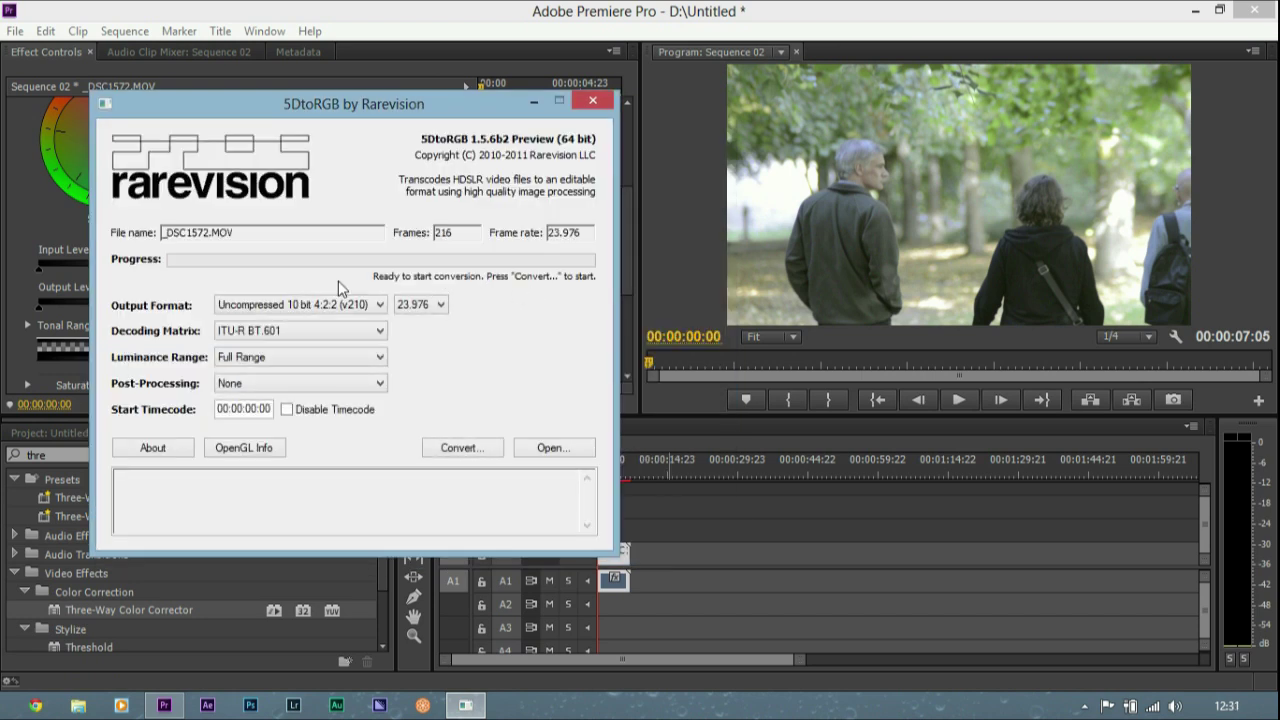
Step: Keep 10-bit output at 23.976 with ITU-R BT.709 decoding and Technicolor CineStyle post-processing
left_click(248, 304)
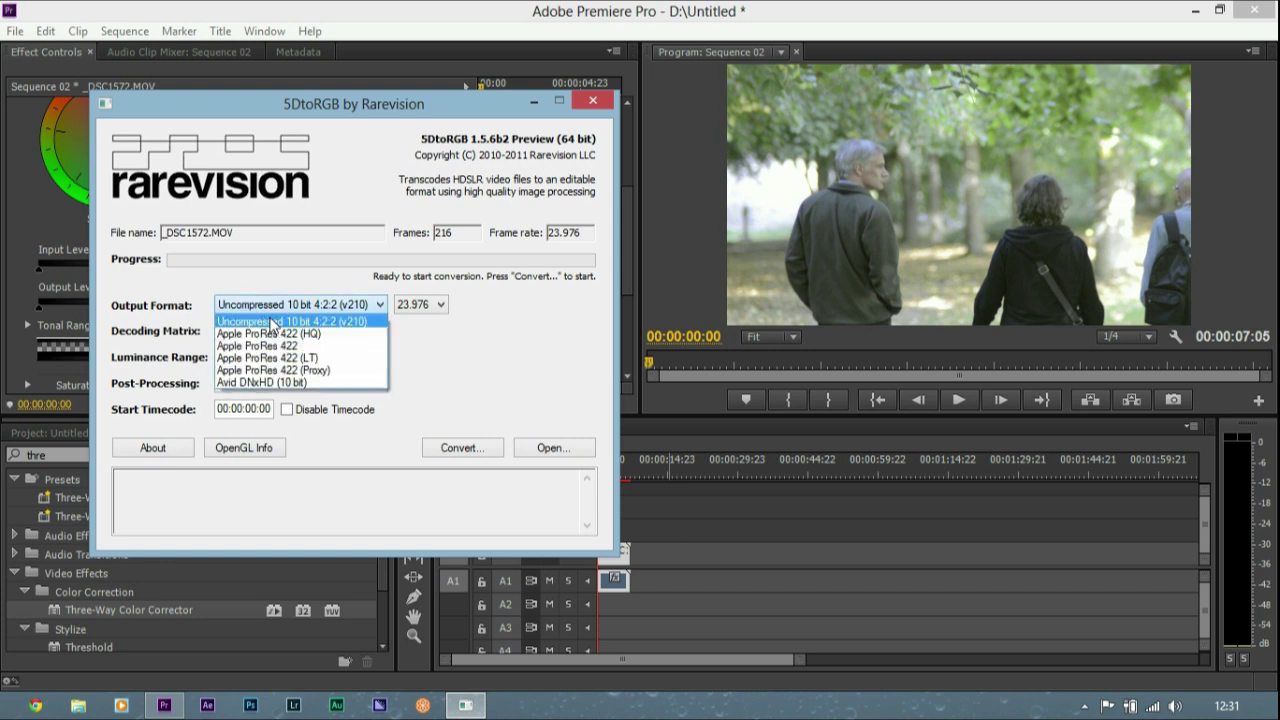
left_click(327, 312)
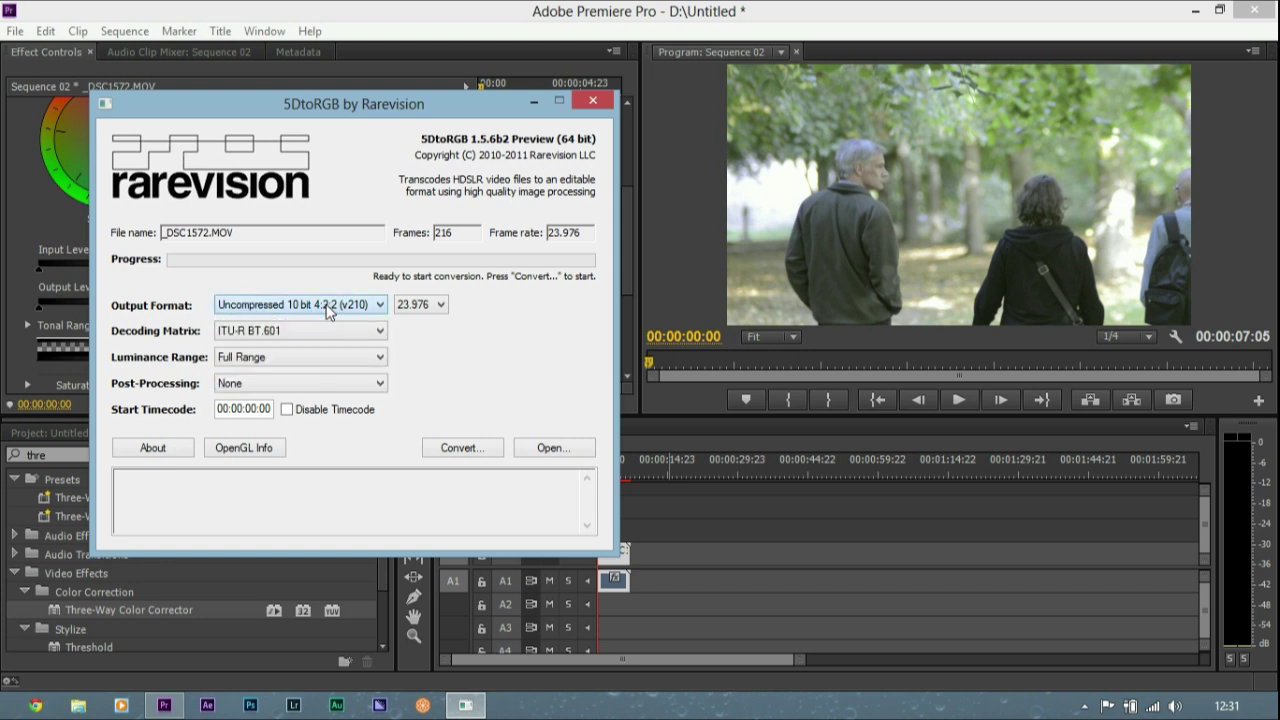
left_click(440, 305)
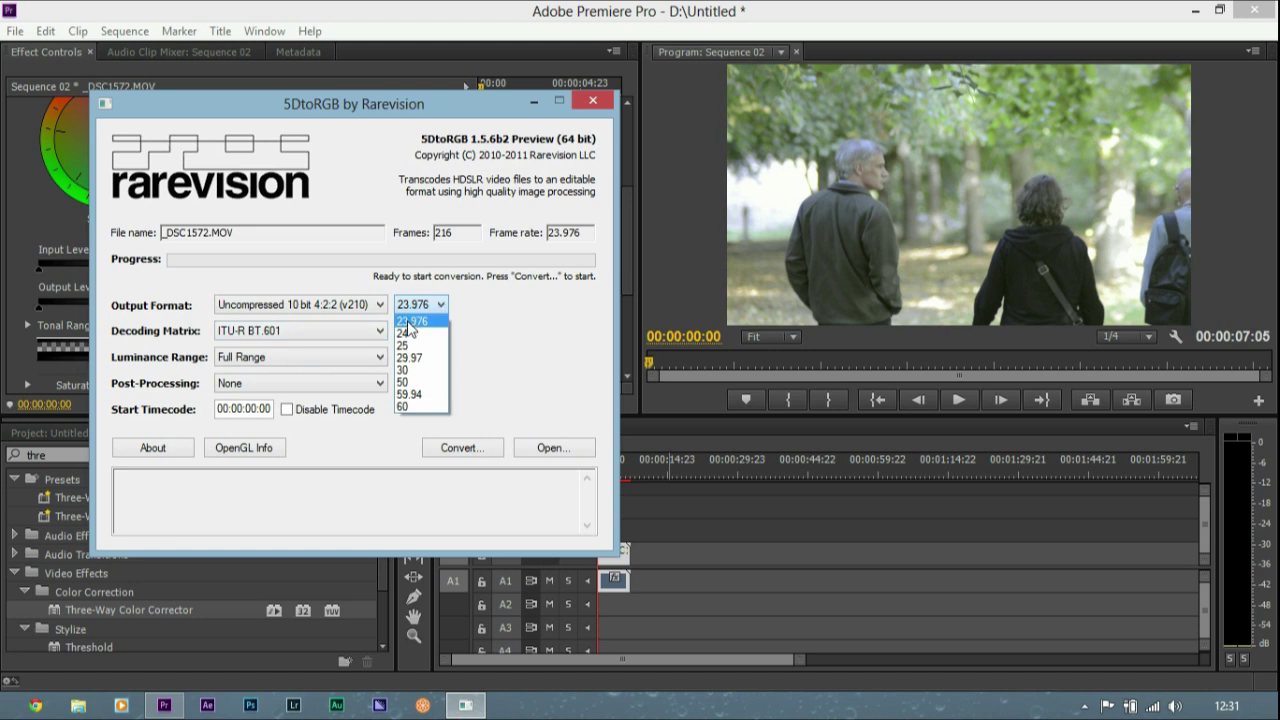
left_click(421, 323)
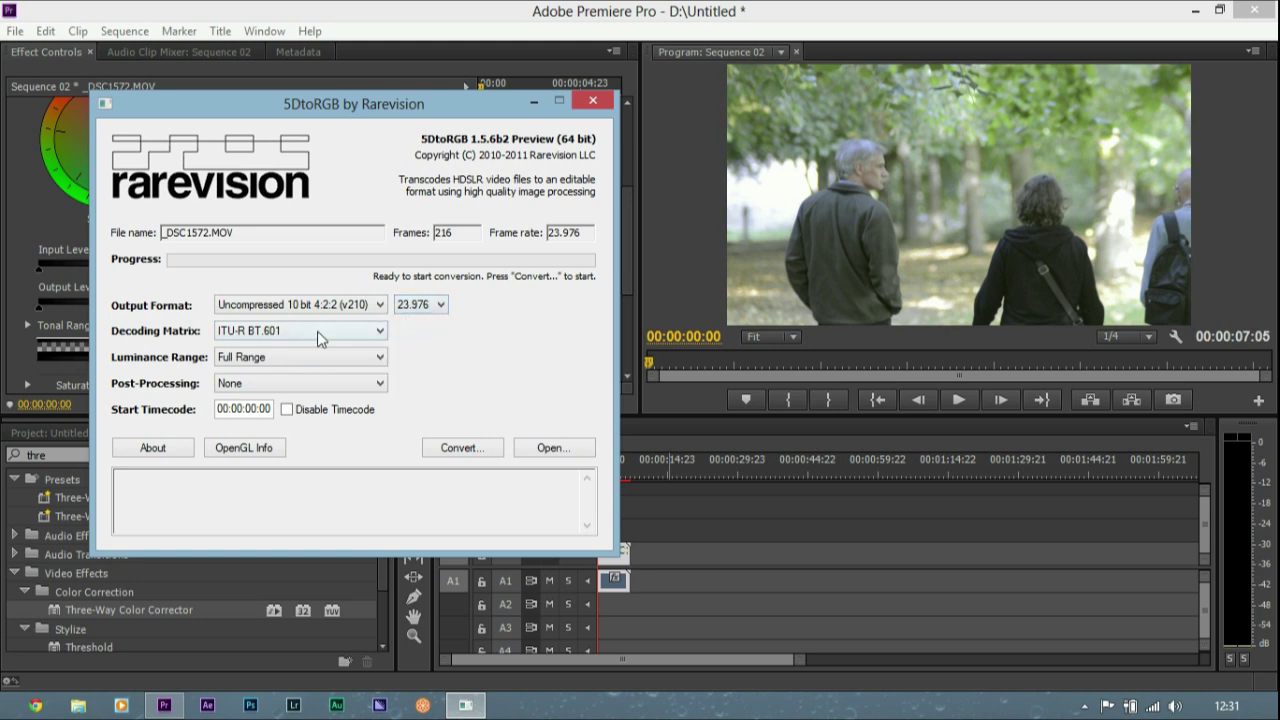
left_click(226, 335)
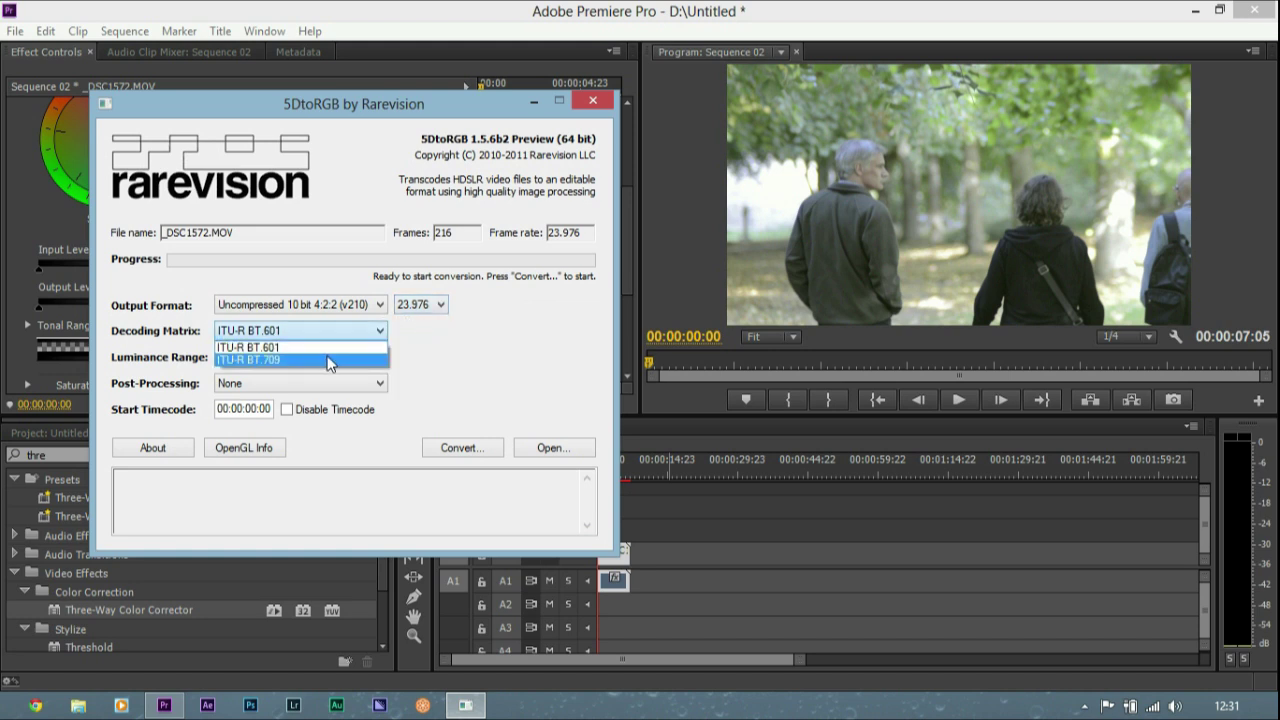
left_click(330, 362)
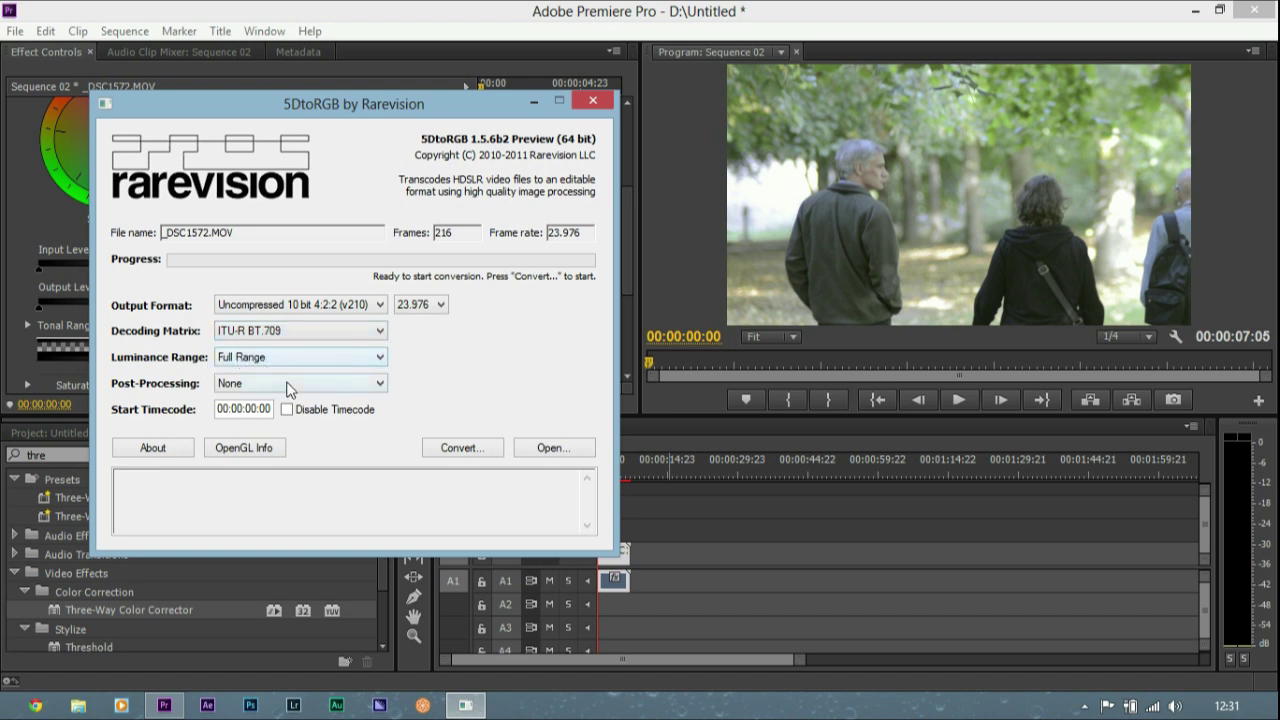
left_click(286, 388)
left_click(284, 413)
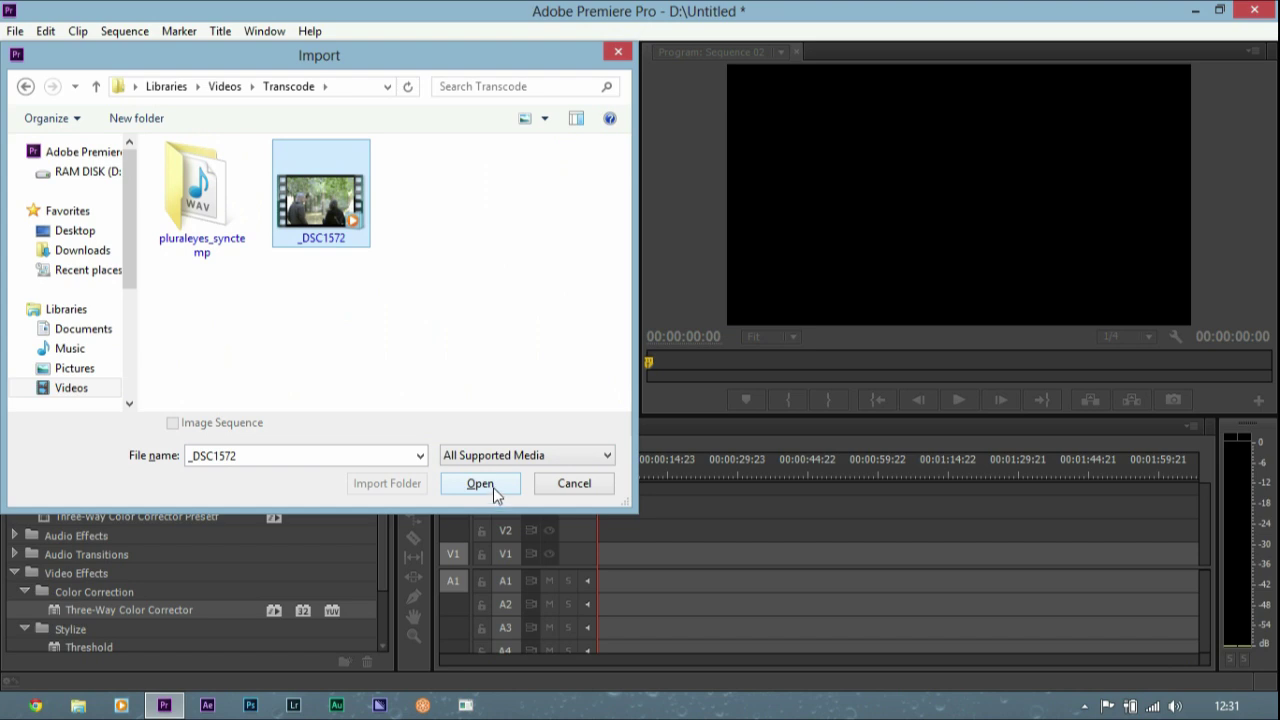
Step: Import the transcoded _DSC1572.mov, place it at the sequence start on V1/A1, and play it
left_click(493, 487)
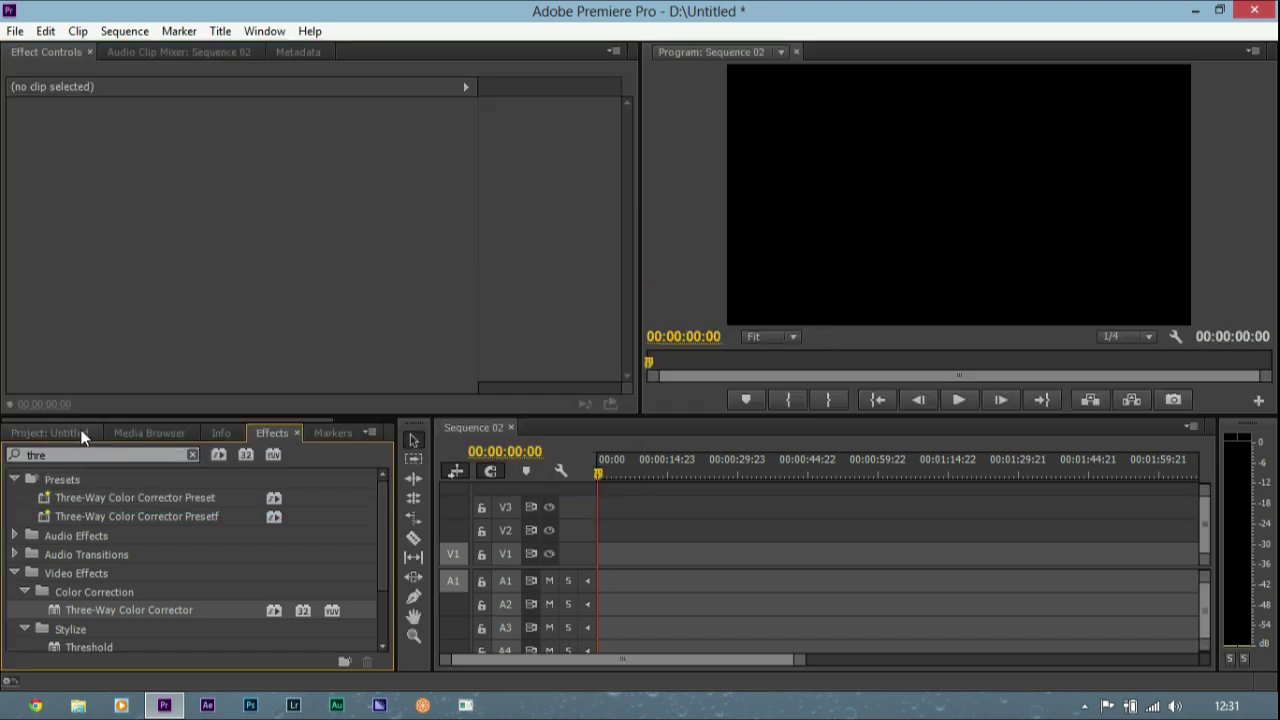
left_click_drag(134, 595, 615, 559)
left_click(615, 556)
key("space")
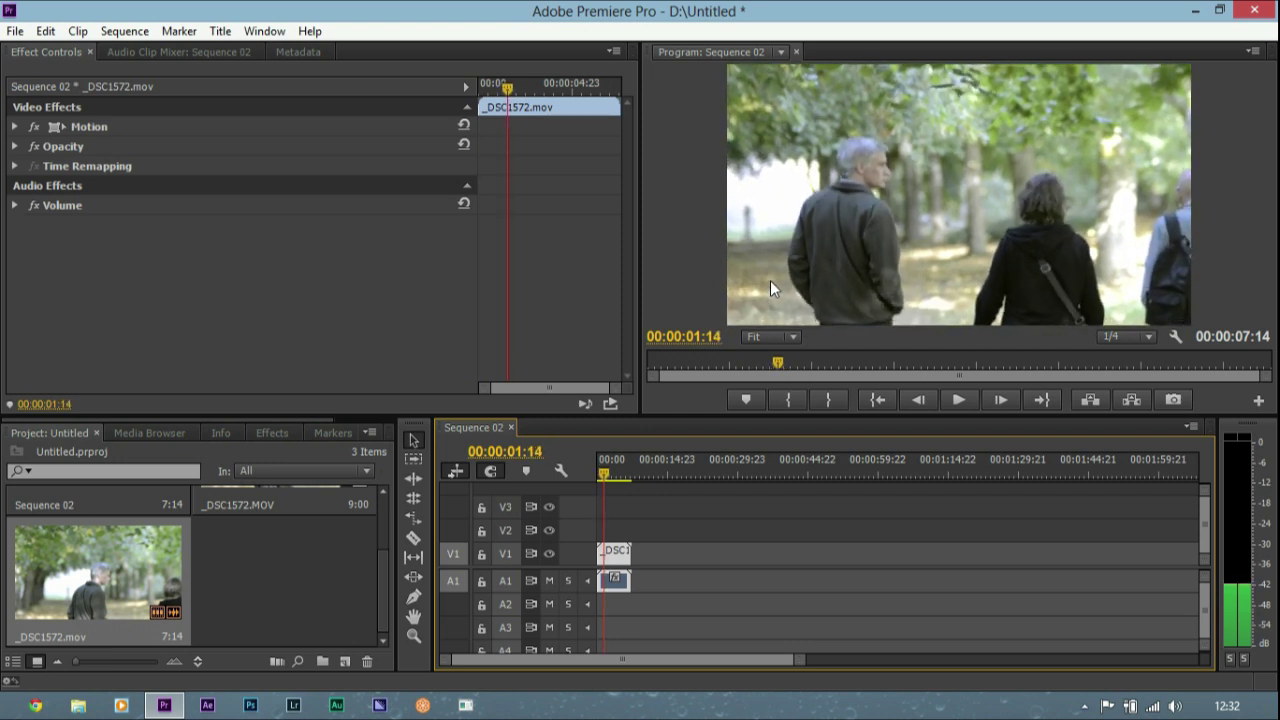
left_click(264, 31)
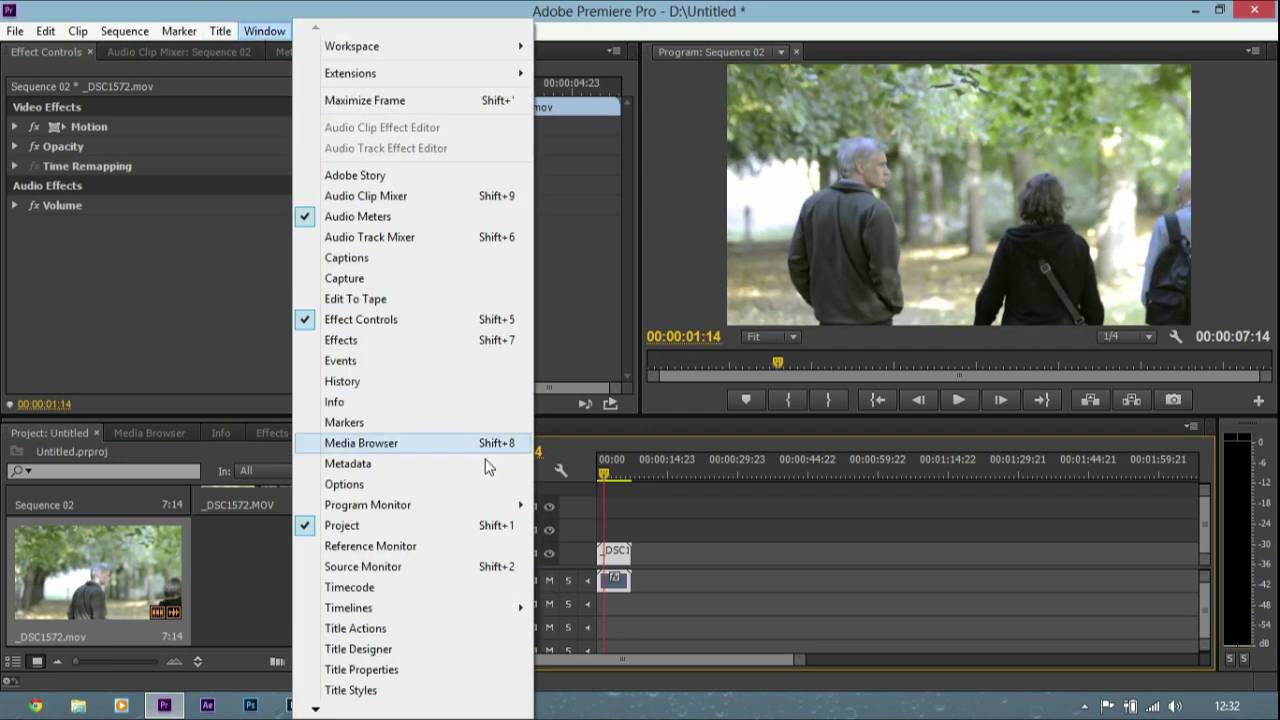
Step: Show the waveform Reference Monitor and apply Three-Way Color Corrector to the transcoded V1 clip
left_click(425, 546)
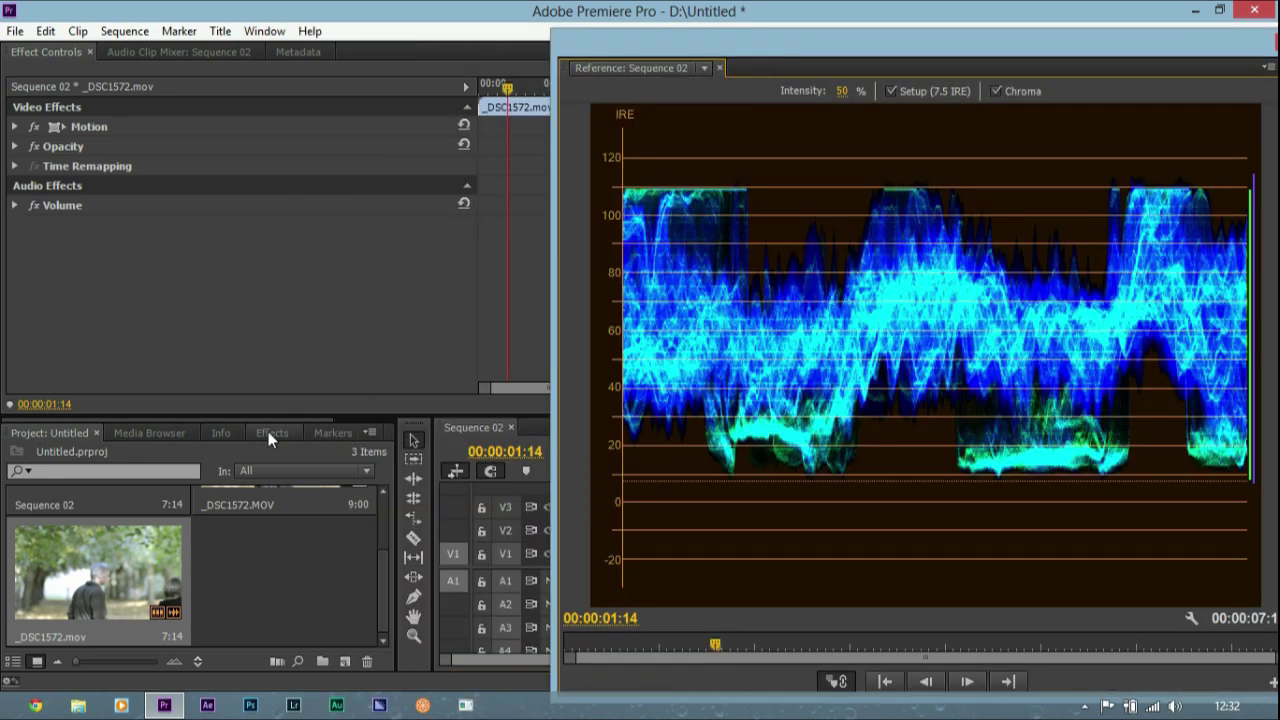
left_click(268, 431)
left_click_drag(830, 50, 965, 41)
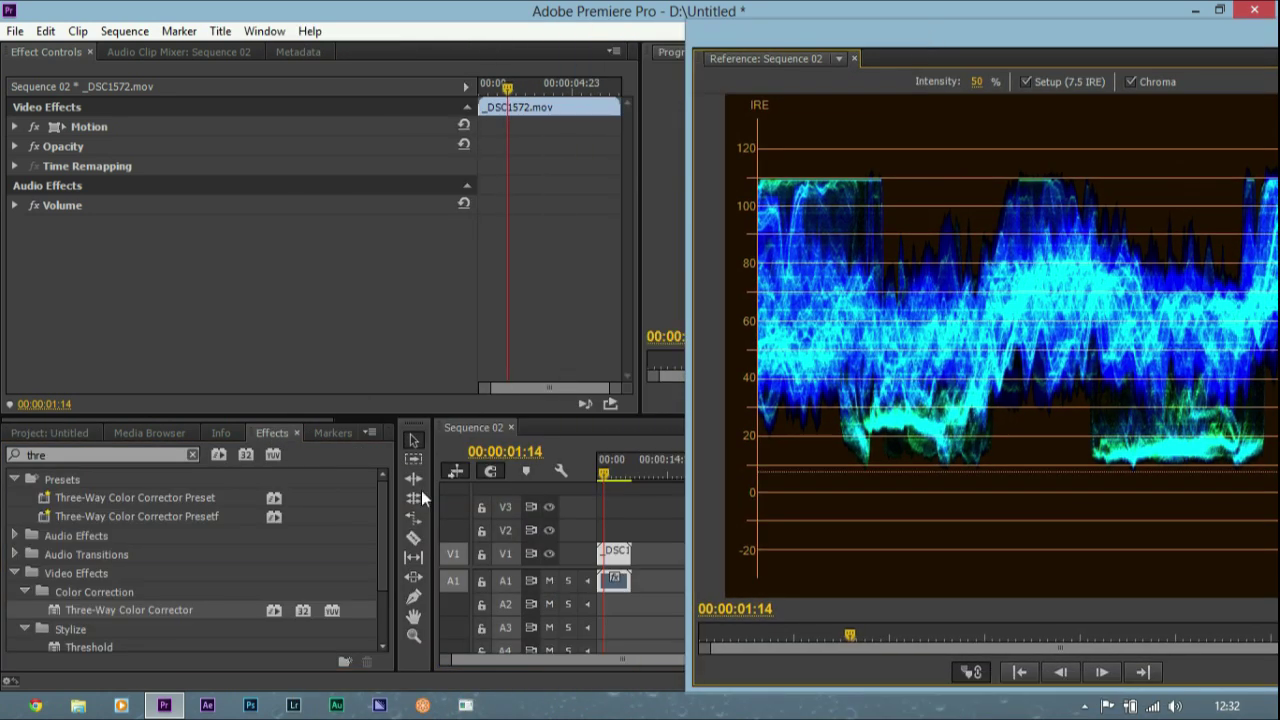
left_click_drag(170, 622, 614, 553)
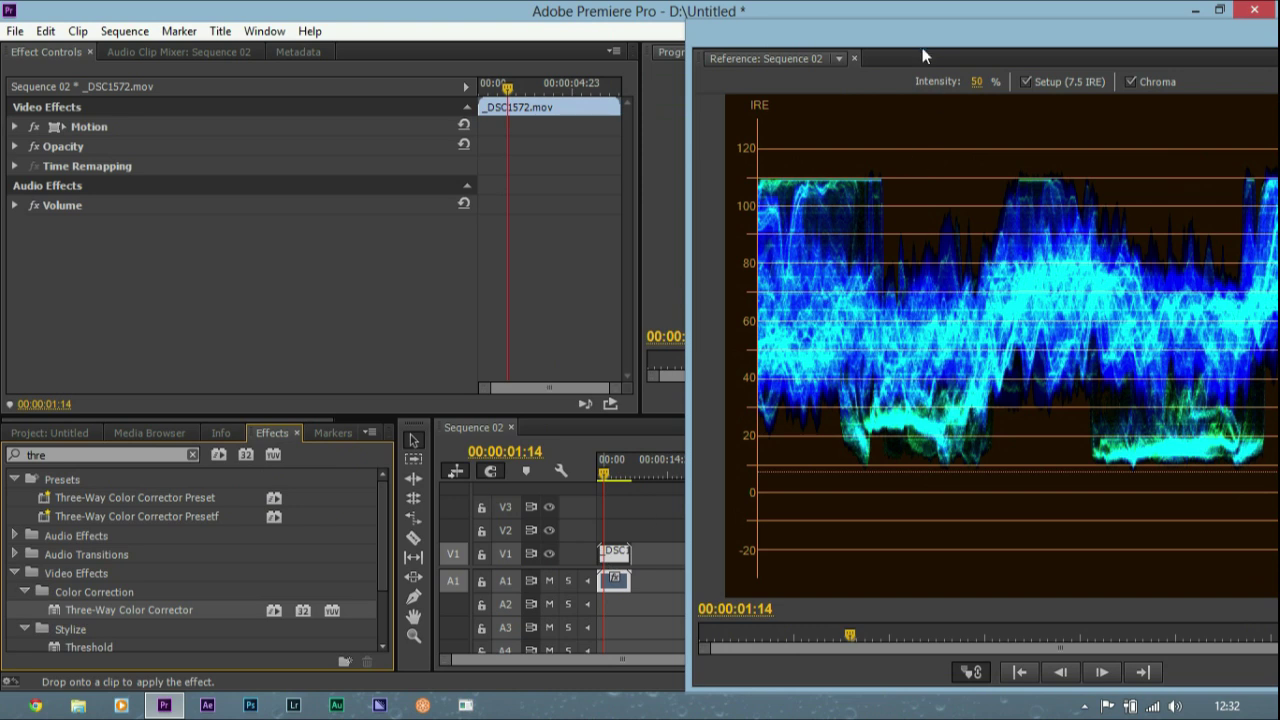
left_click_drag(922, 44, 789, 31)
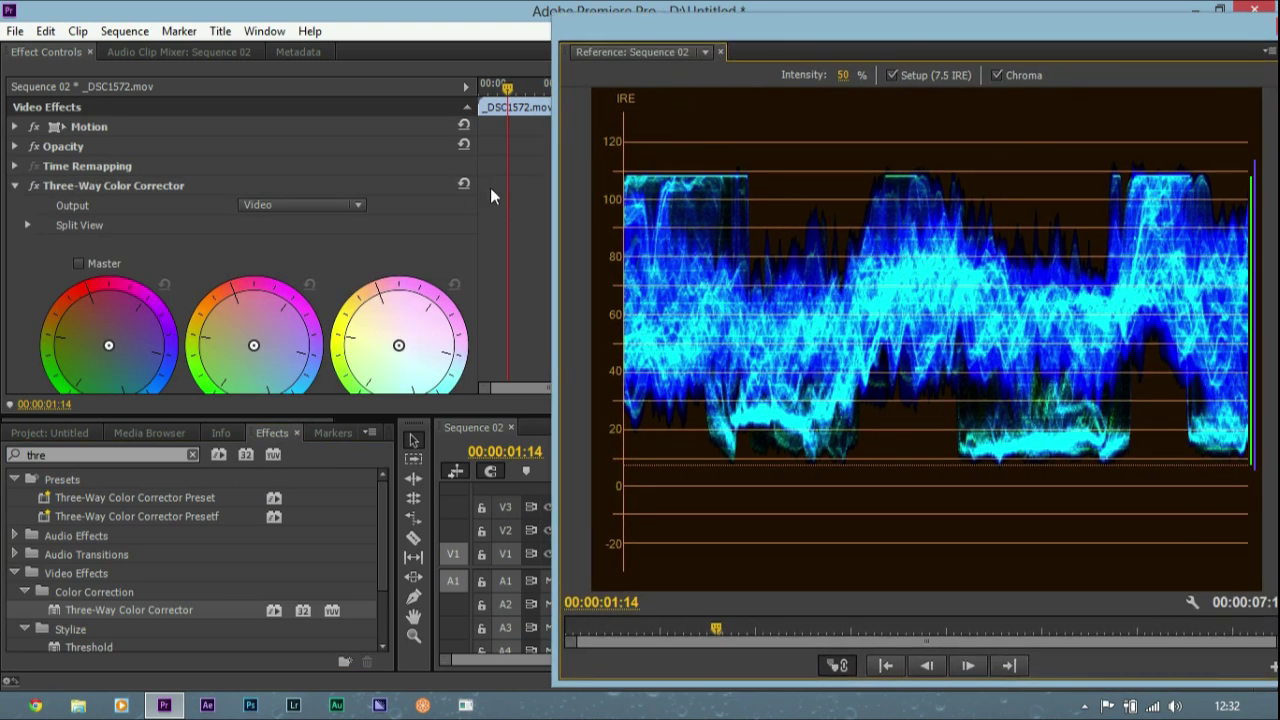
scroll(527, 204, "down", 3)
scroll(527, 204, "down", 3)
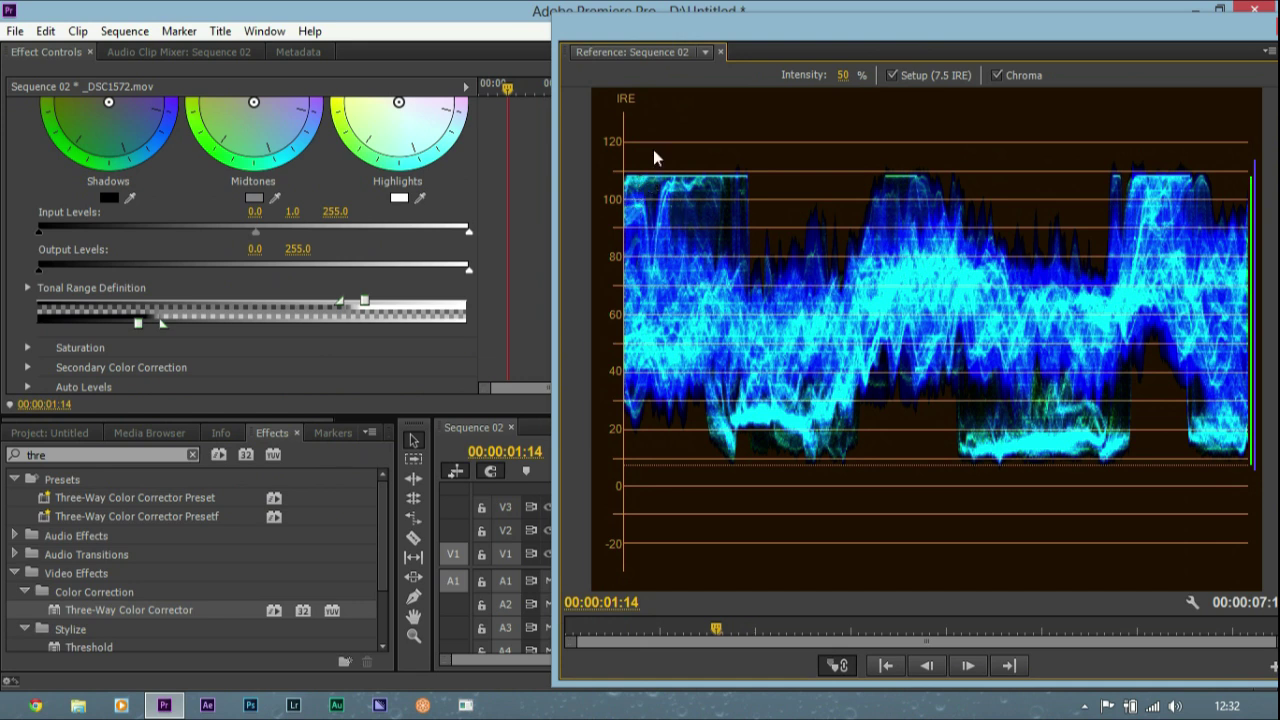
Step: Set output levels to 22.7–204.6, Shadow Saturation 100 and Master Saturation 200
left_click_drag(466, 266, 381, 276)
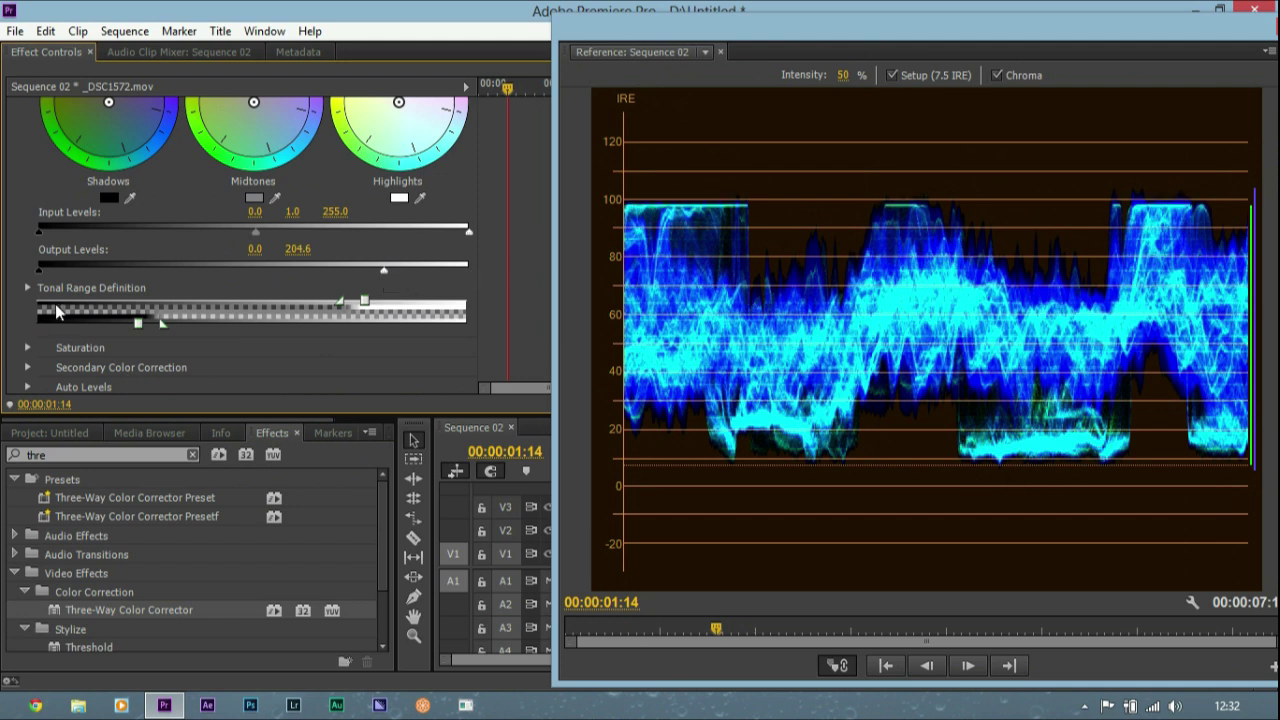
left_click_drag(45, 268, 83, 272)
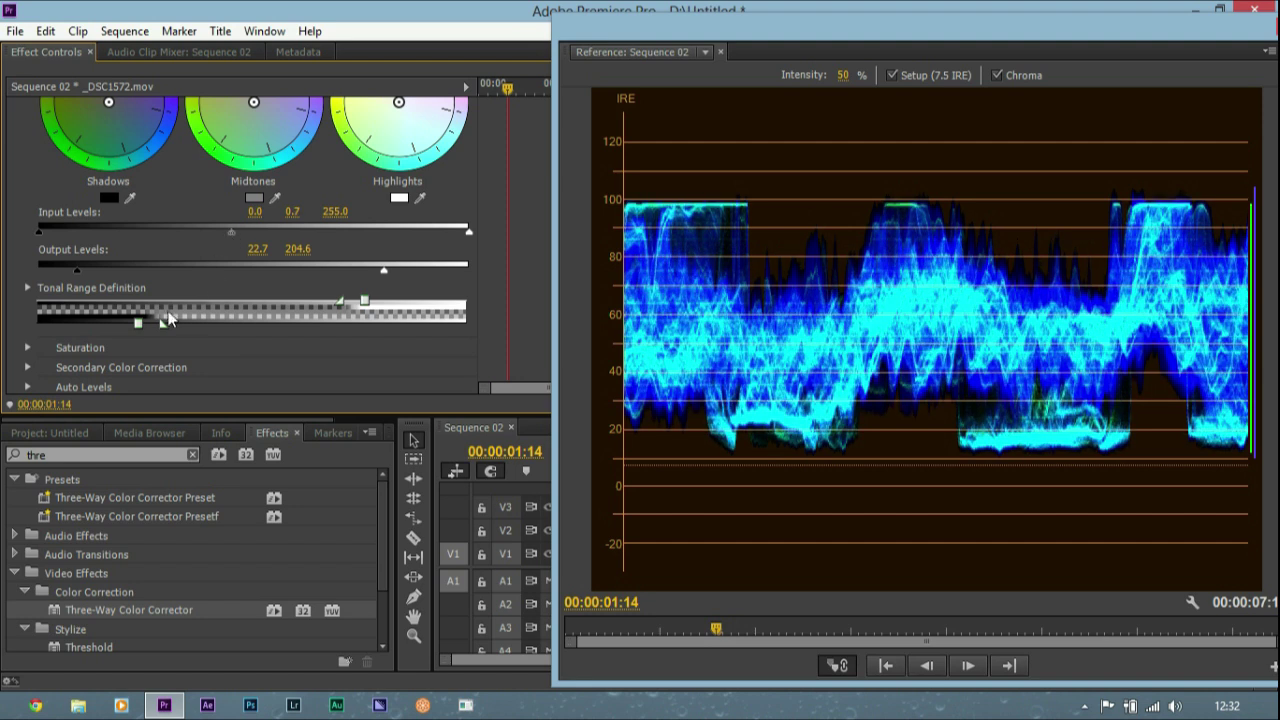
left_click(28, 348)
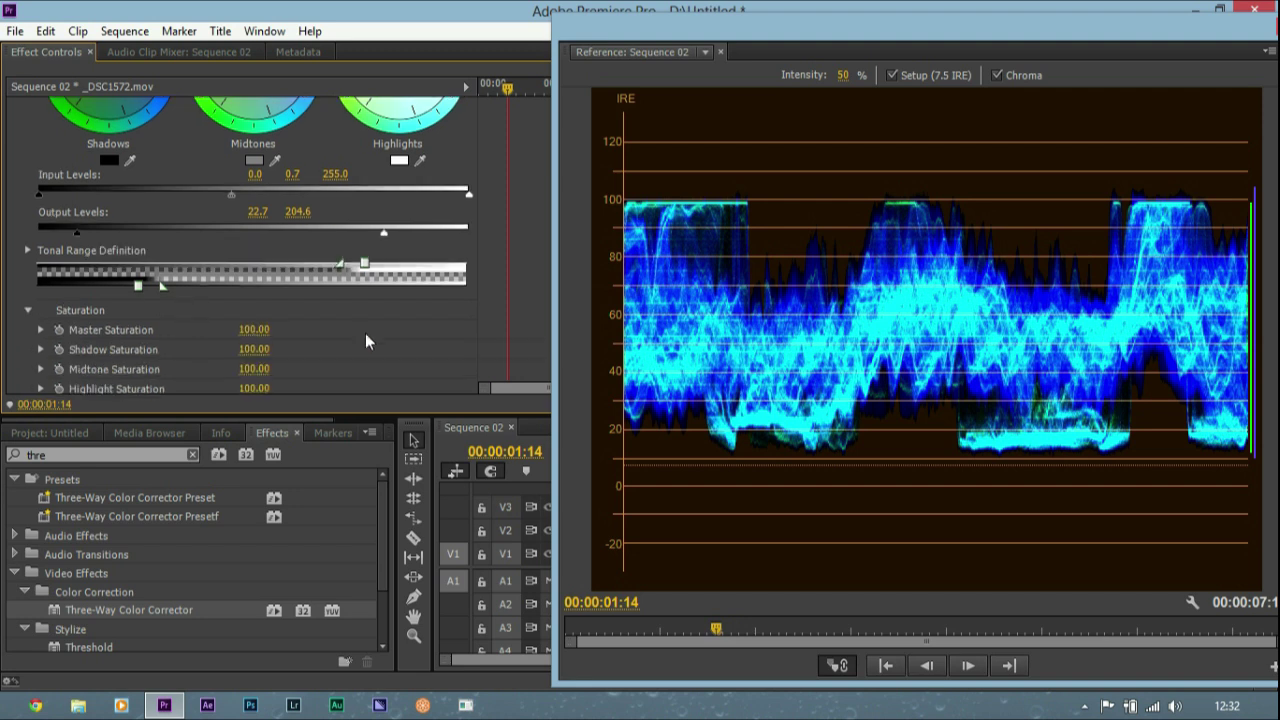
scroll(366, 336, "down", 1)
left_click(254, 330)
type("1")
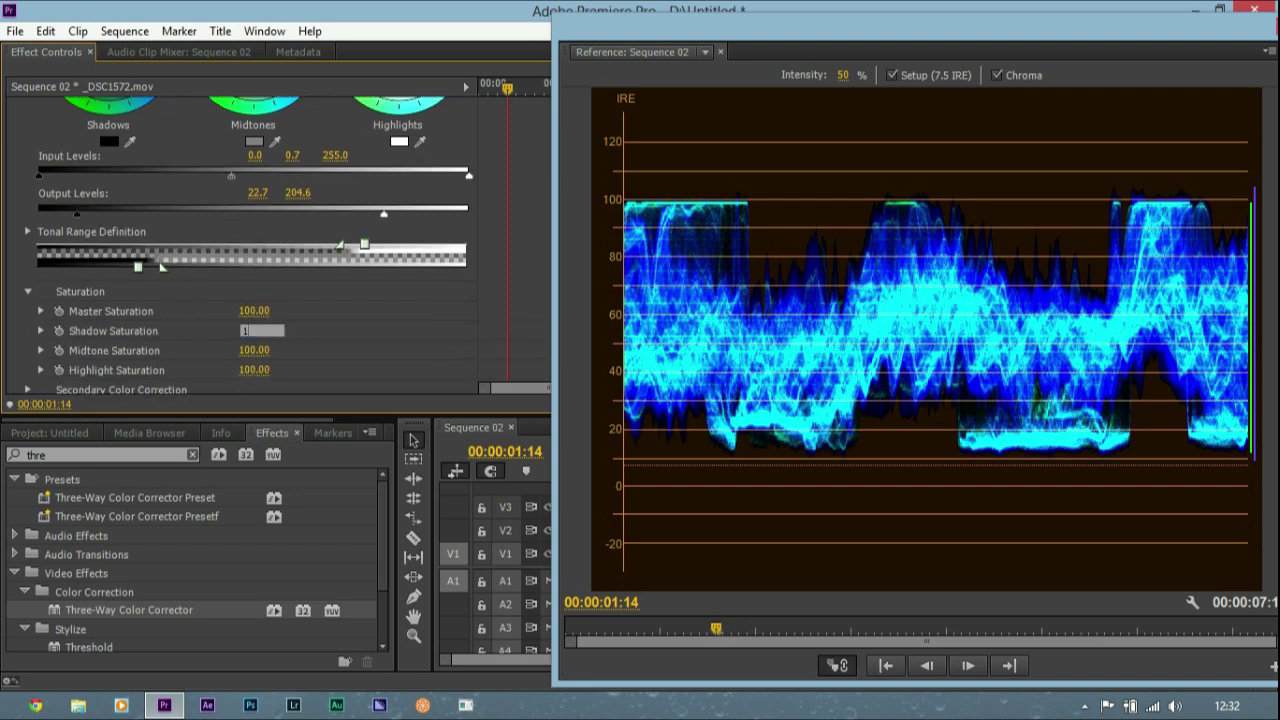
type("00")
key("Return")
left_click(268, 312)
type("20")
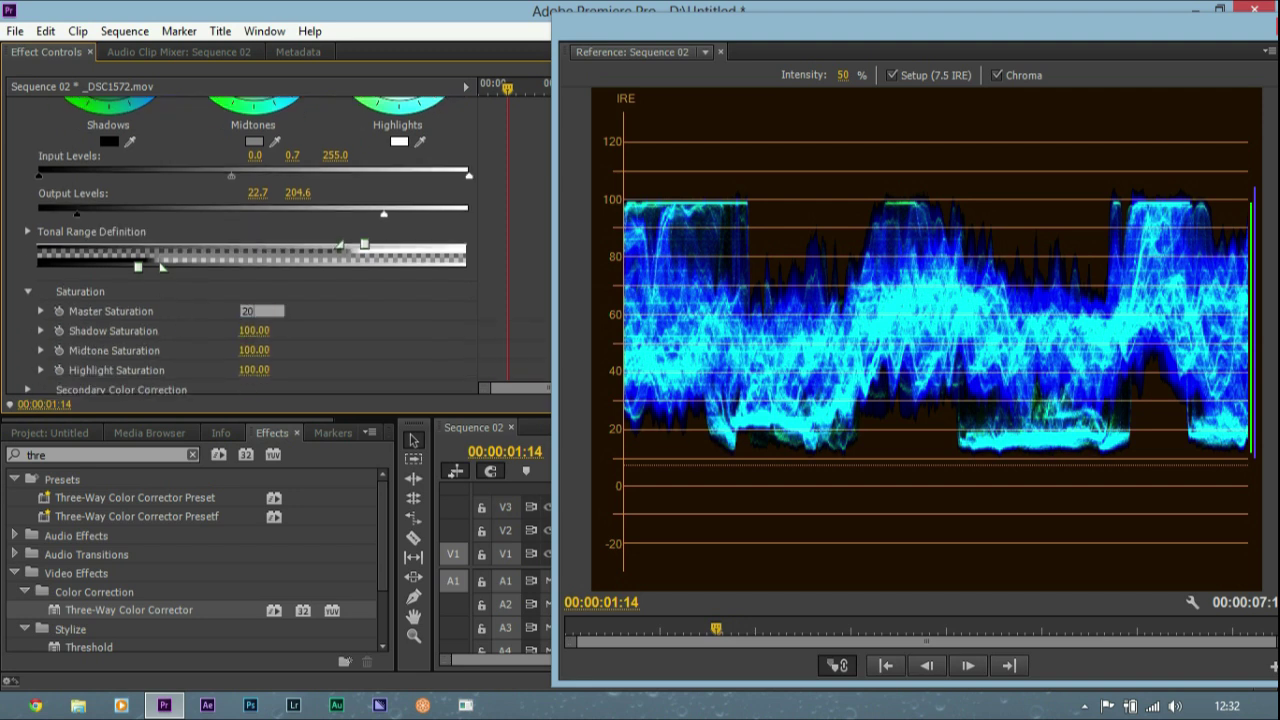
type("0")
key("Return")
Step: Move the waveform window aside and close it
left_click_drag(1277, 29, 1197, 25)
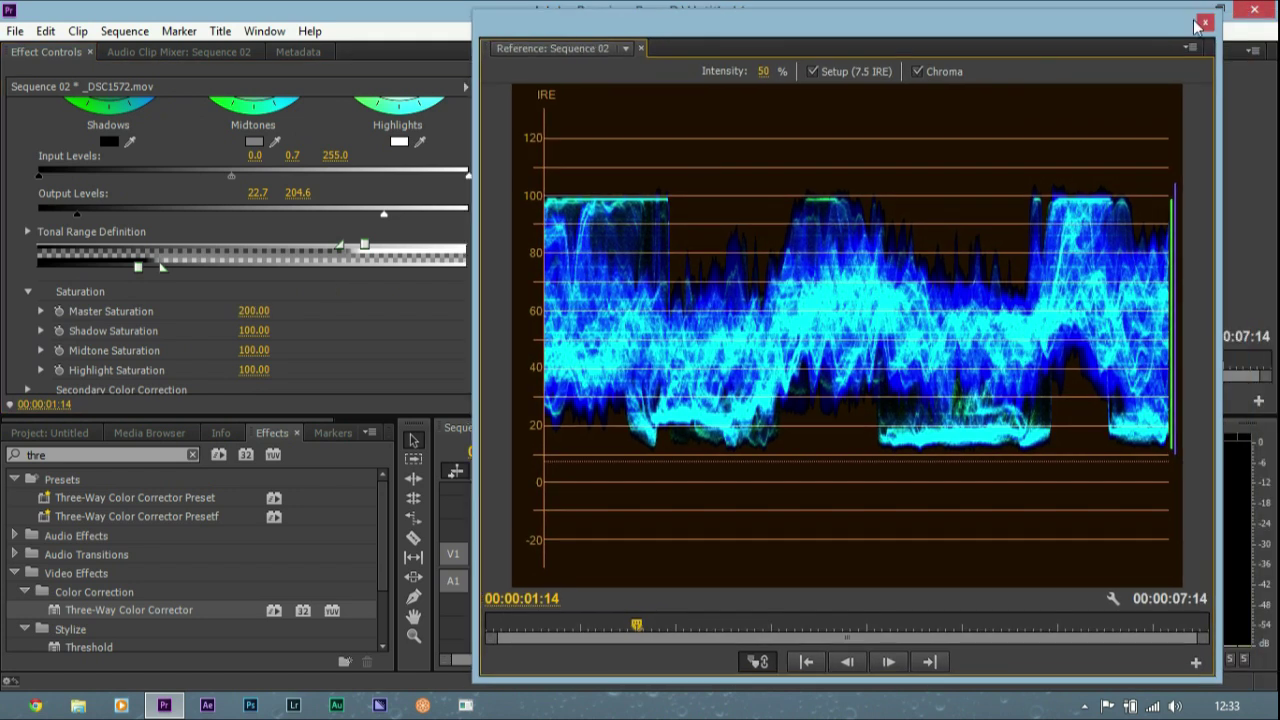
scroll(24, 149, "up", 10)
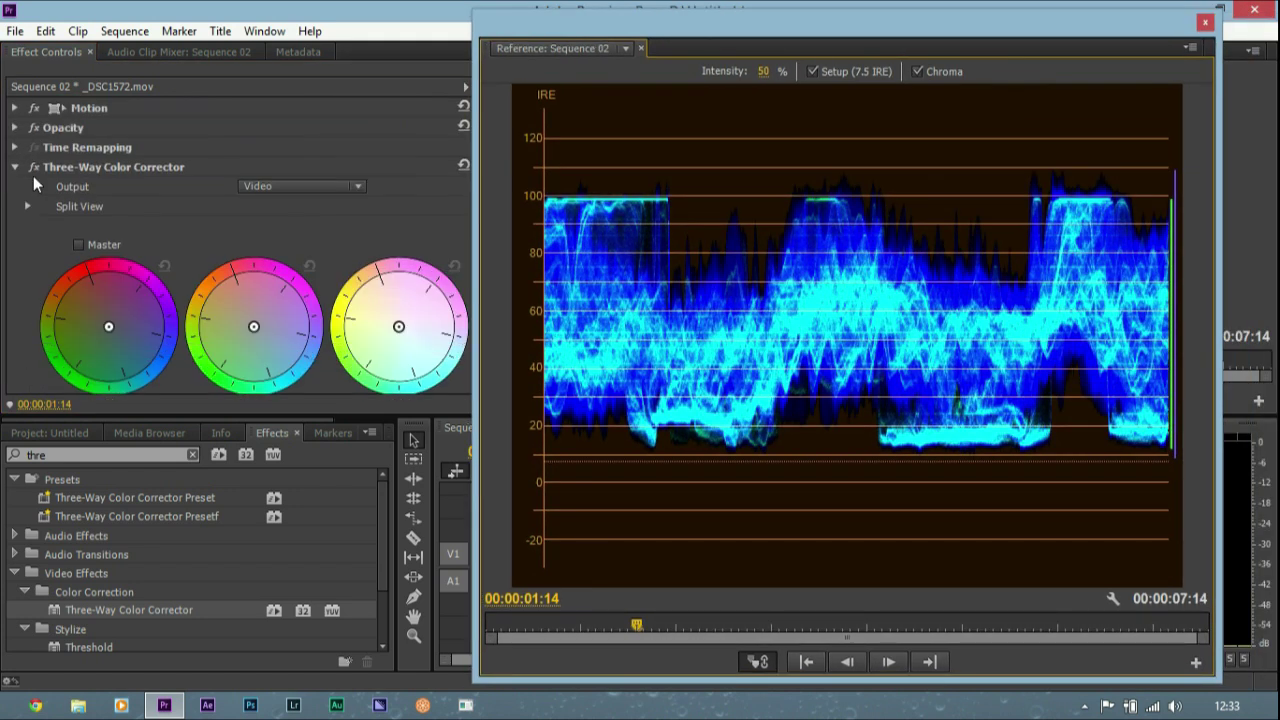
left_click(33, 167)
Step: Toggle the Three-Way Color Corrector off and on to compare, then play back the graded clip
left_click(1205, 22)
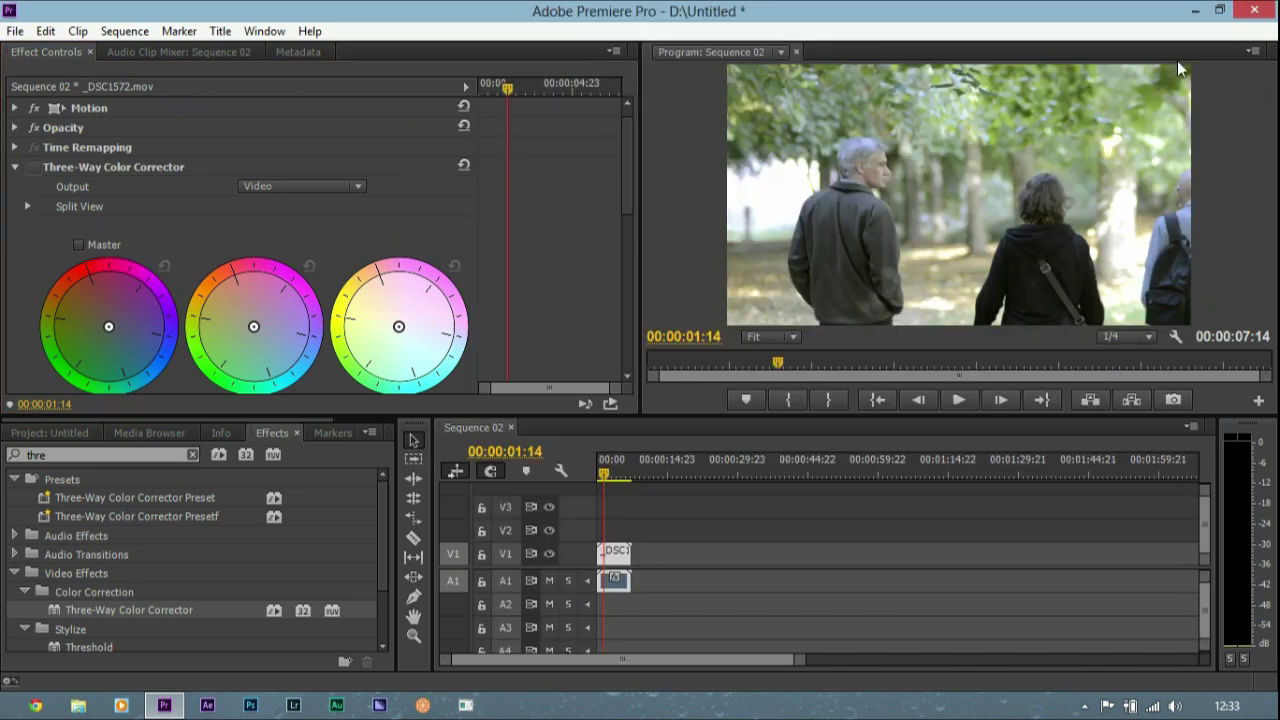
left_click(33, 167)
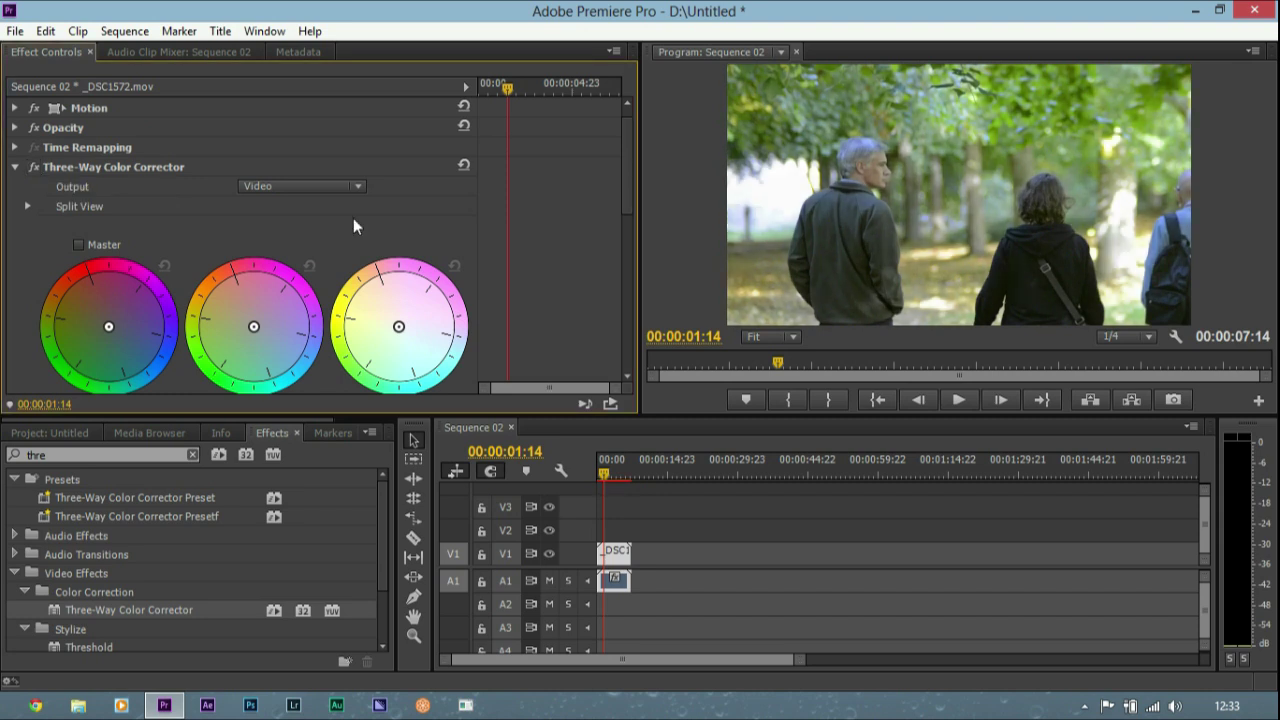
left_click(34, 168)
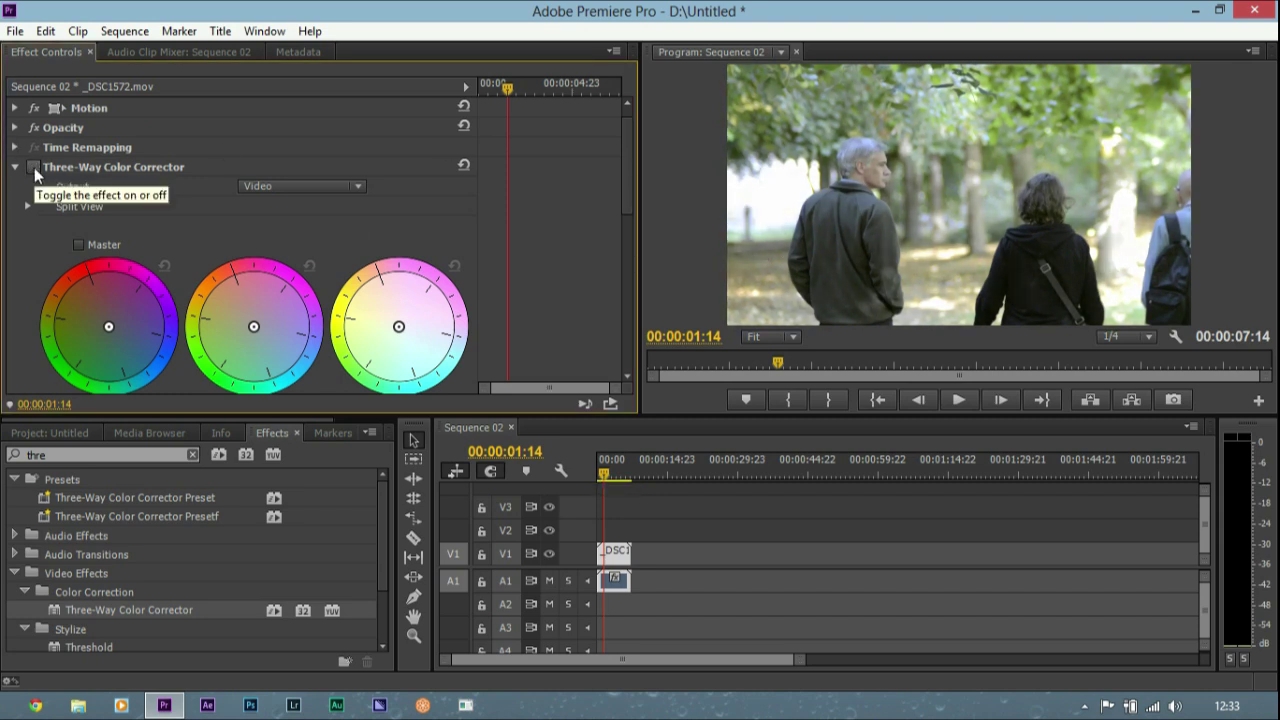
left_click(34, 168)
left_click(34, 168)
left_click(34, 168)
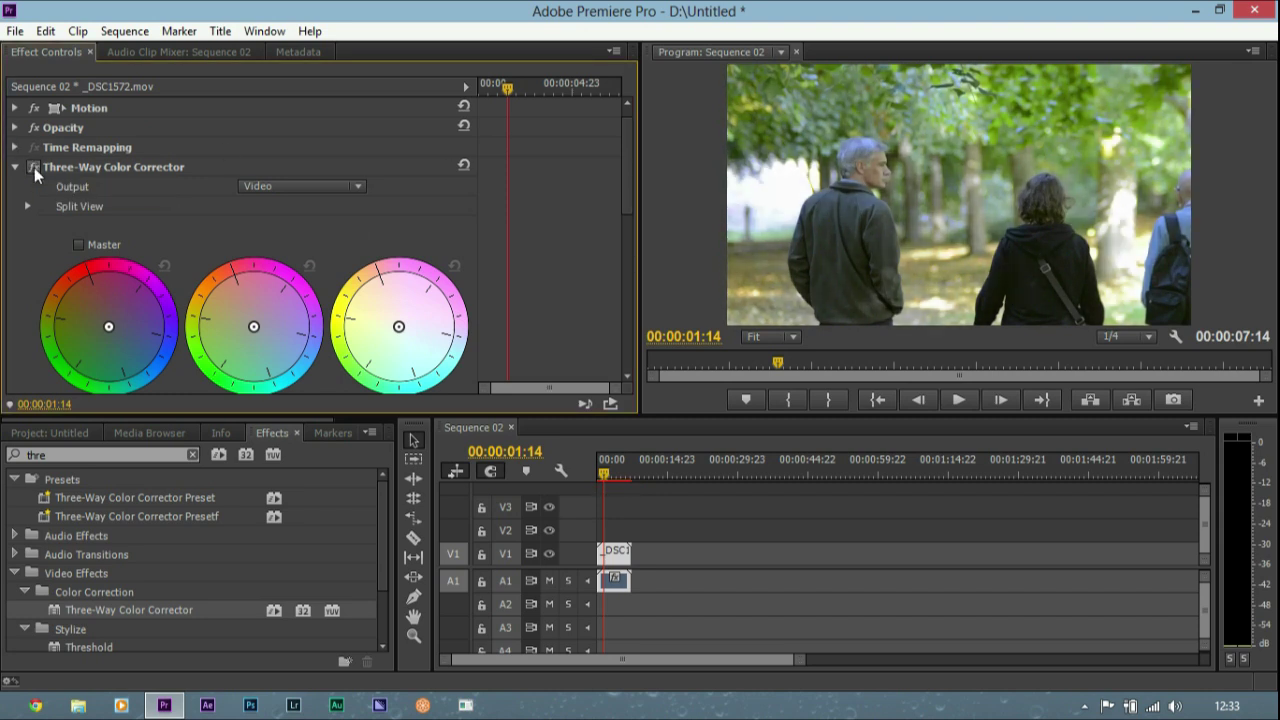
left_click(34, 168)
left_click(34, 168)
key("space")
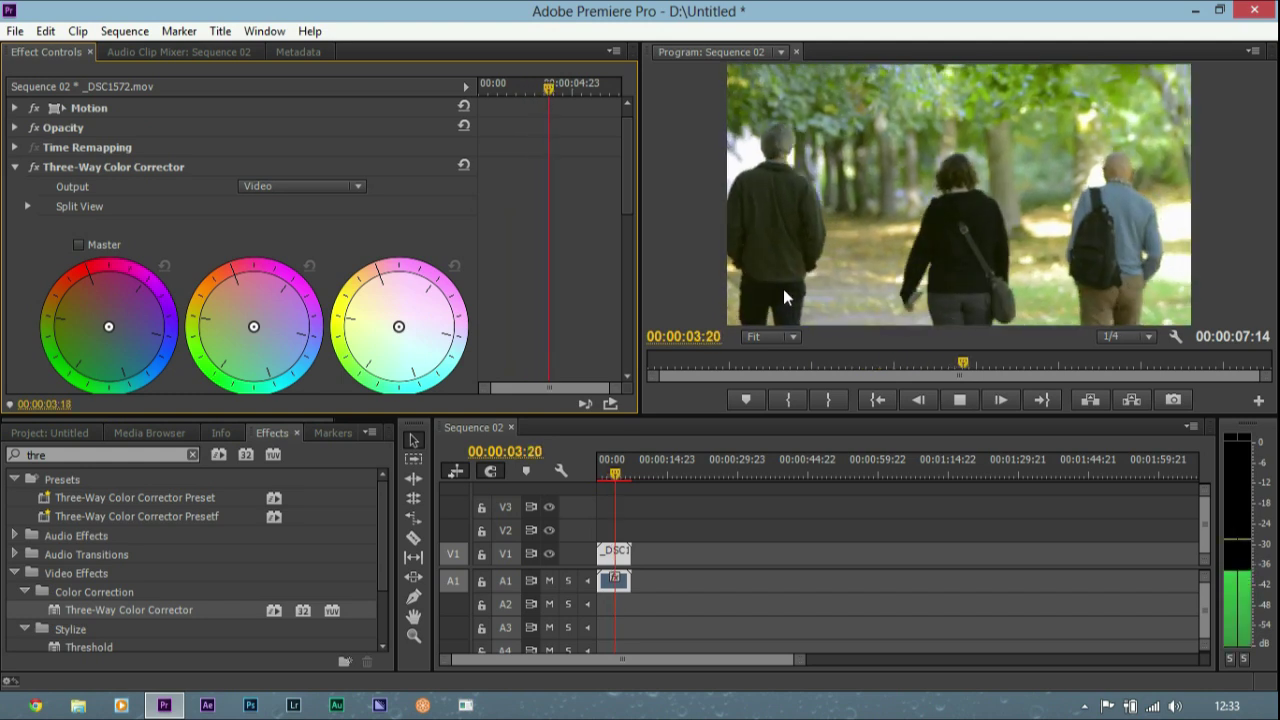
key("space")
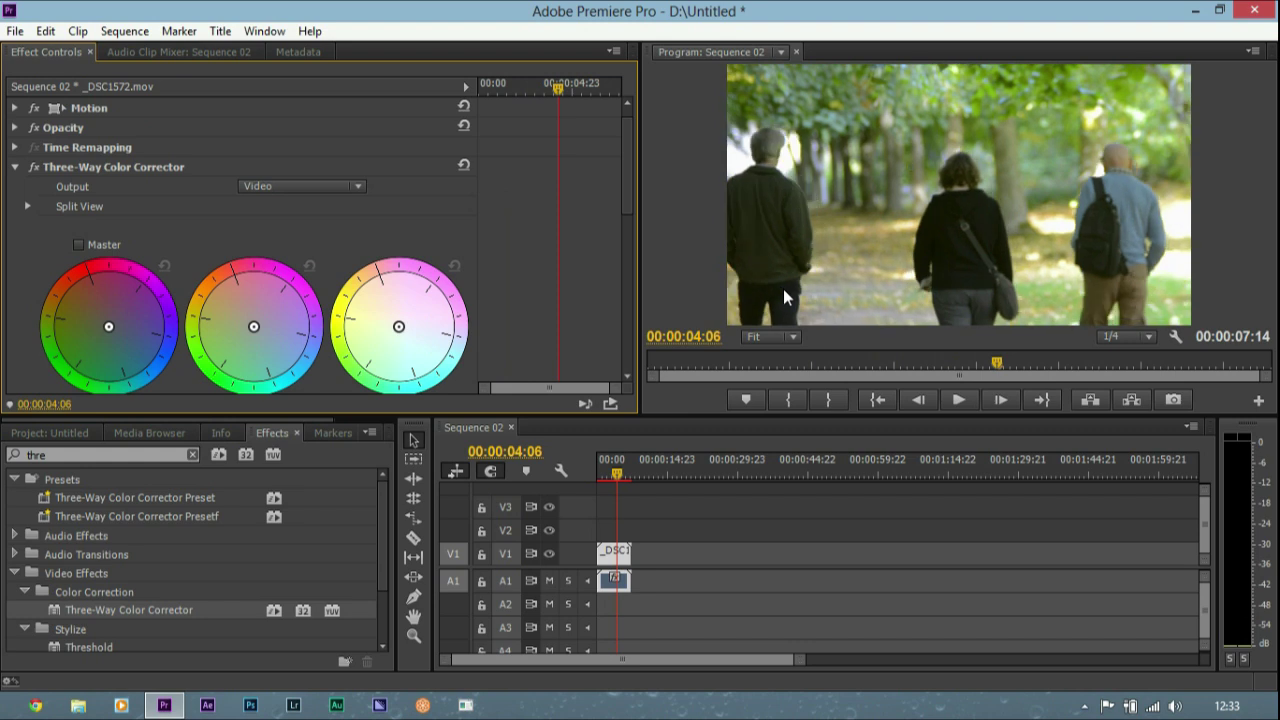